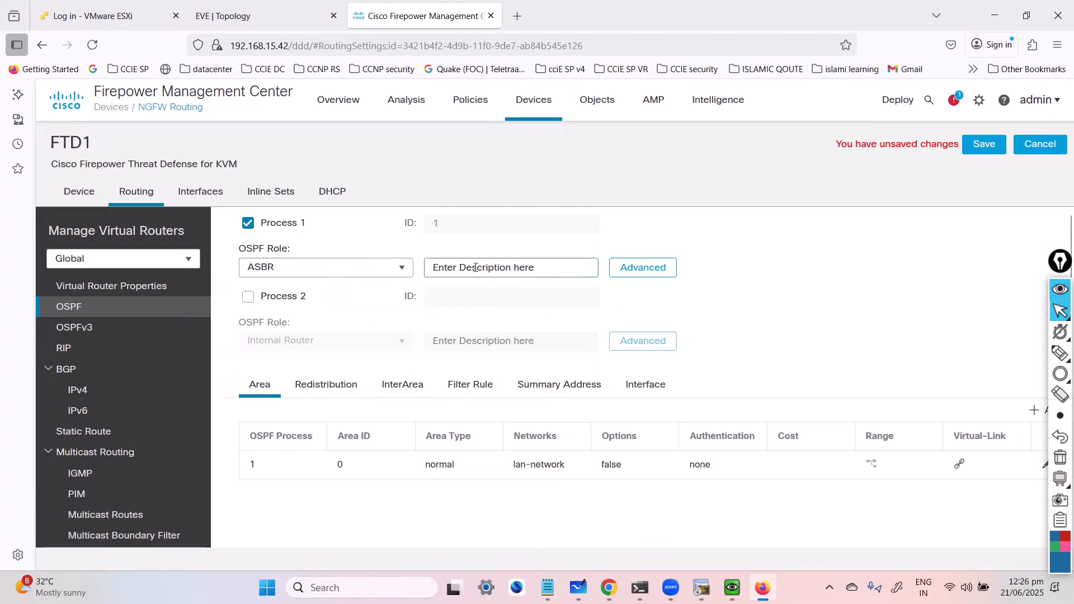
Open the OSPF role choices for Process 1.
left_click(476, 267)
left_click(360, 268)
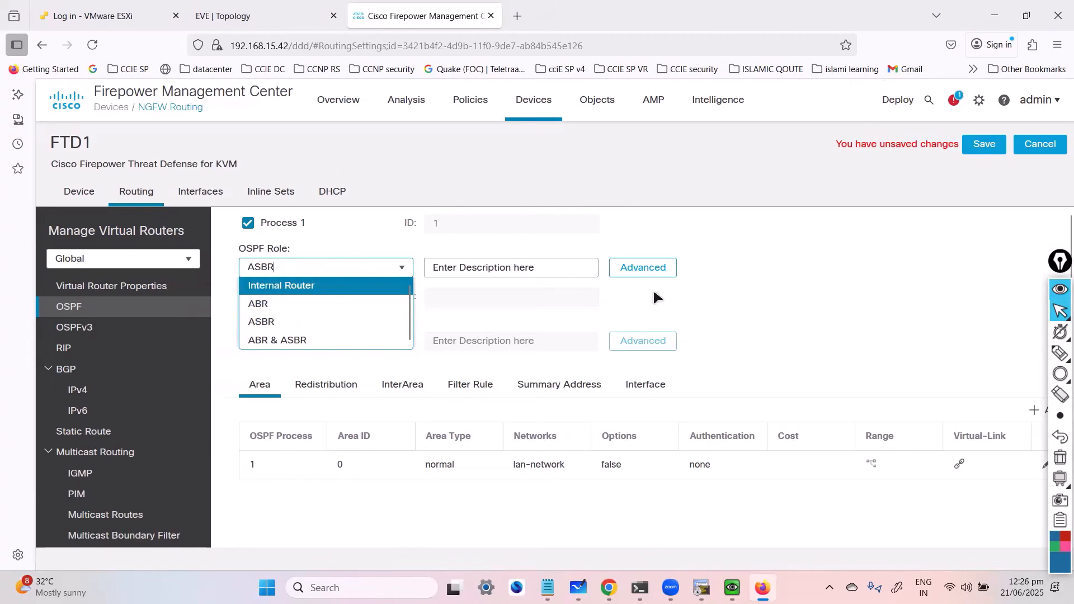
Switch to the Microsoft Whiteboard topology and circle the LAN and DMZ4 segments, adding marks around FTD1 to illustrate its OSPF areas.
key("alt+Tab")
key("ctrl+shift+3")
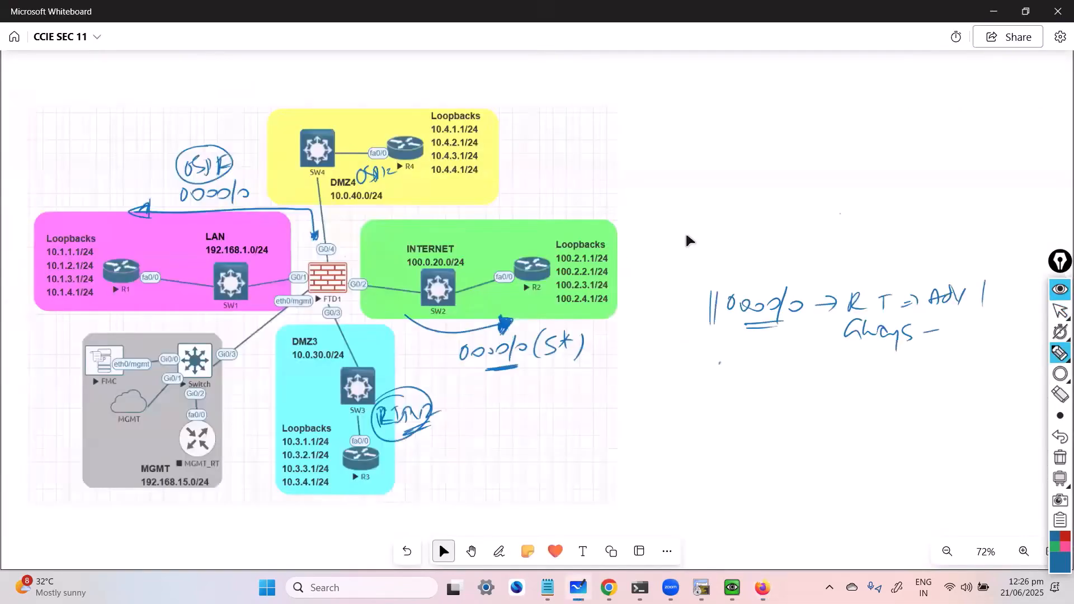
mouse_move(311, 268)
left_mouse_down()
mouse_move(95, 296)
mouse_move(312, 275)
left_mouse_up()
left_click_drag(216, 336, 224, 369)
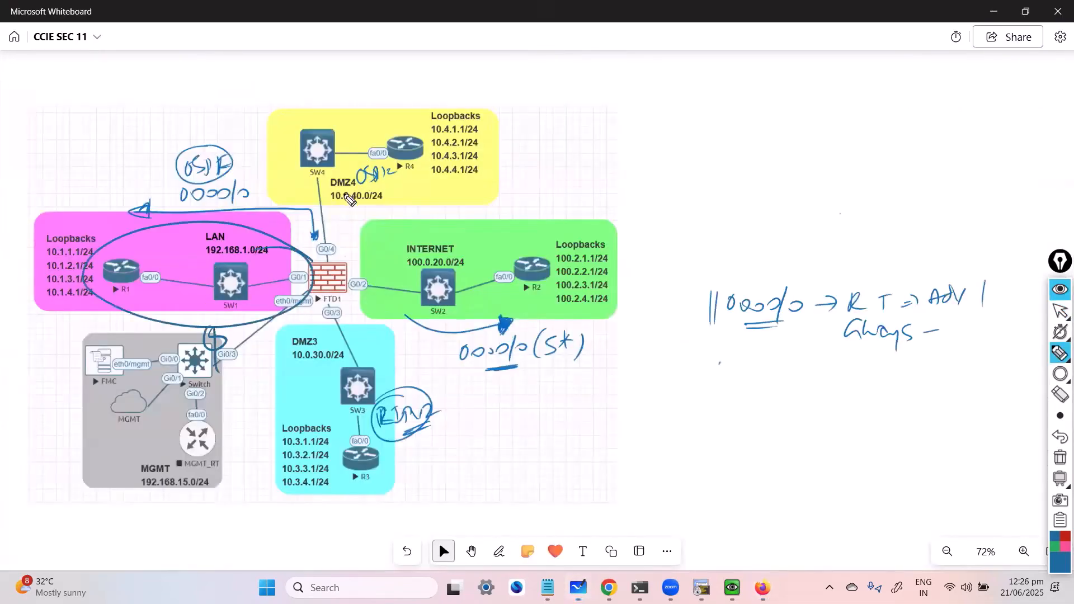
mouse_move(366, 130)
left_mouse_down()
mouse_move(392, 243)
mouse_move(318, 117)
left_mouse_up()
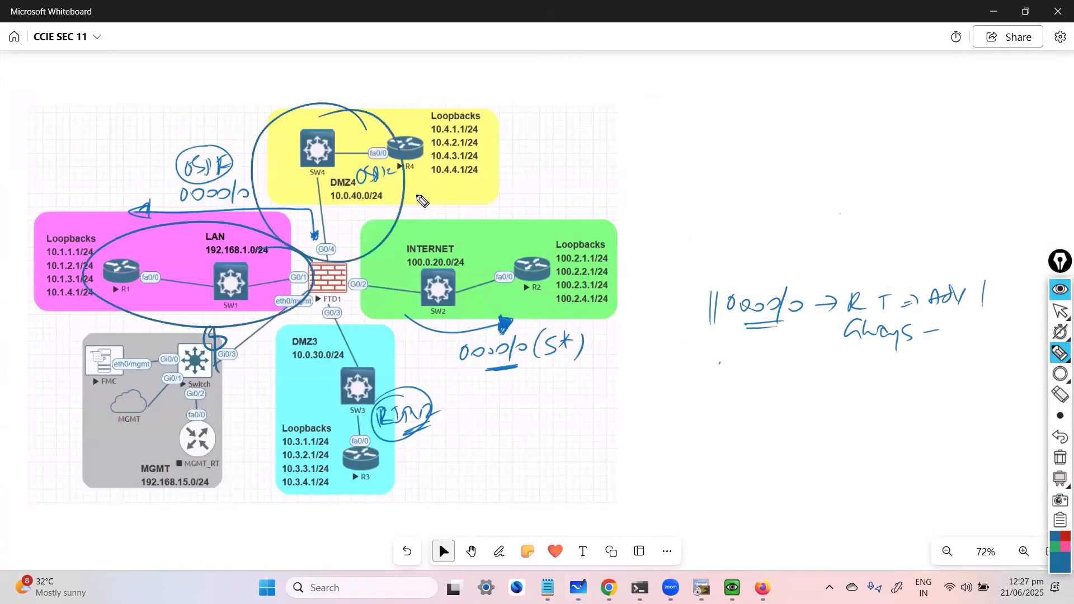
left_click_drag(419, 186, 421, 205)
left_click_drag(442, 189, 443, 193)
left_click_drag(336, 266, 336, 292)
left_click_drag(338, 282, 359, 278)
left_click_drag(358, 262, 369, 276)
left_click_drag(374, 253, 367, 287)
mouse_move(366, 287)
left_mouse_down()
mouse_move(338, 302)
mouse_move(297, 414)
mouse_move(364, 330)
left_mouse_up()
left_click_drag(266, 286, 299, 293)
Clear the drawn marks from the topology diagram and return to Firepower Management Center in the browser.
key("ctrl+shift+7")
left_click(1060, 311)
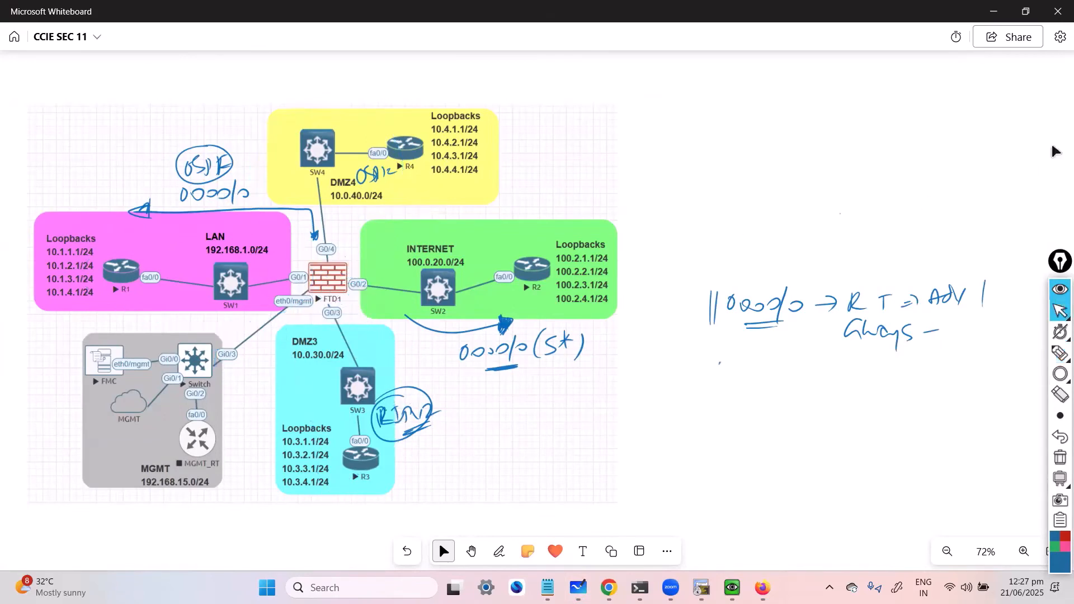
left_click(992, 8)
key("alt+Tab")
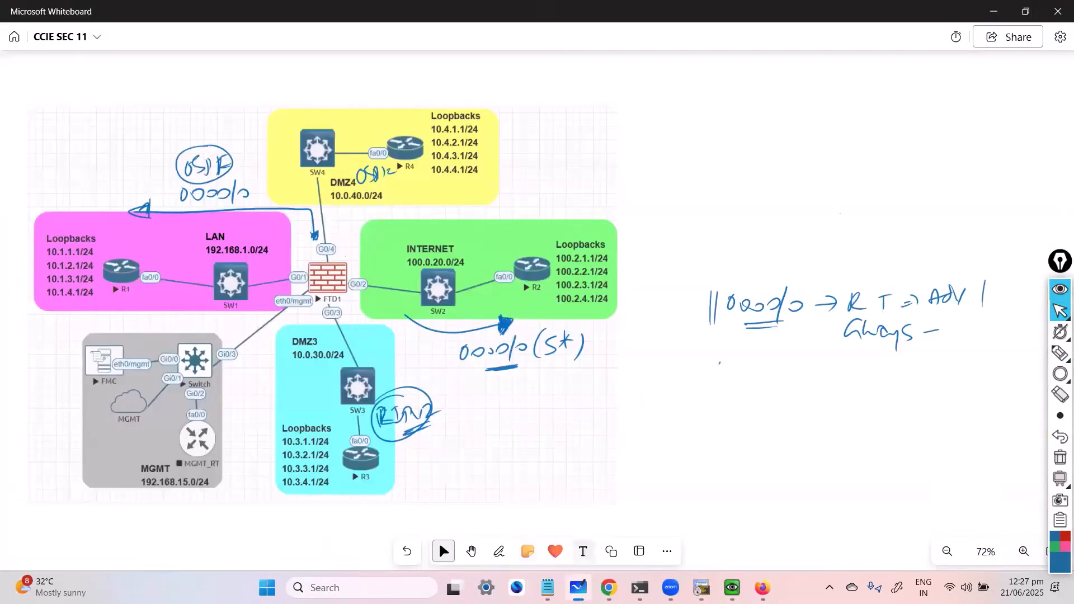
key("alt+Tab")
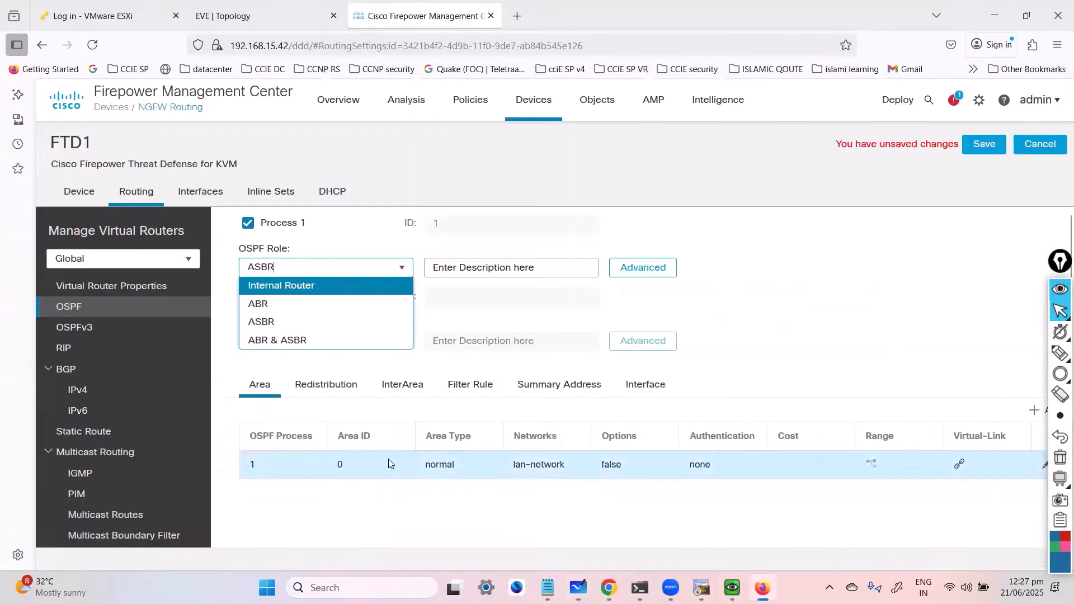
Set the OSPF role of Process 1 to ABR & ASBR, and check the topology diagram on the whiteboard.
left_click(301, 339)
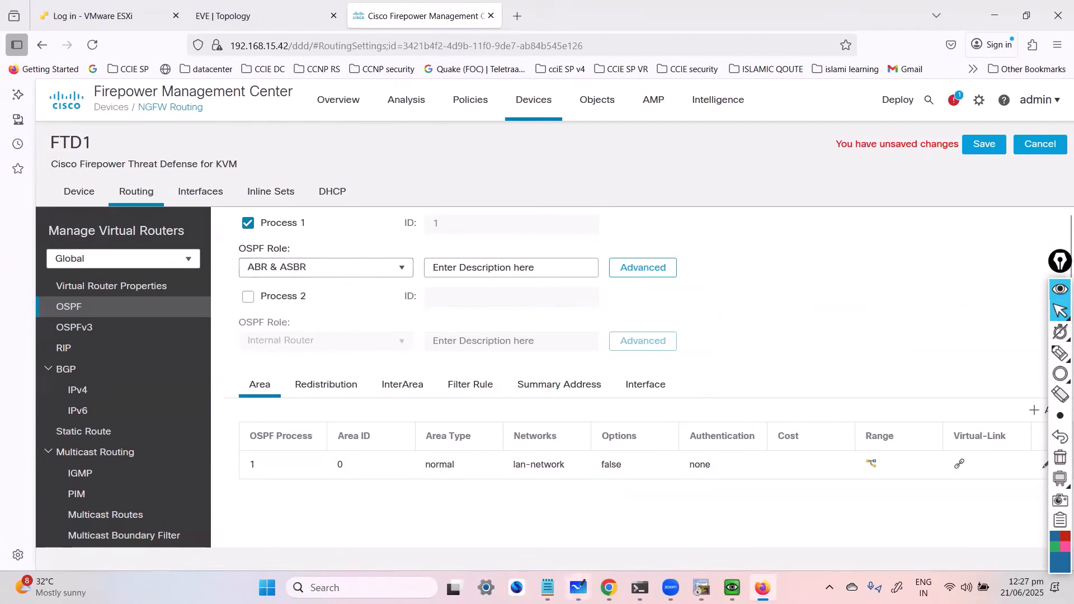
left_click(577, 587)
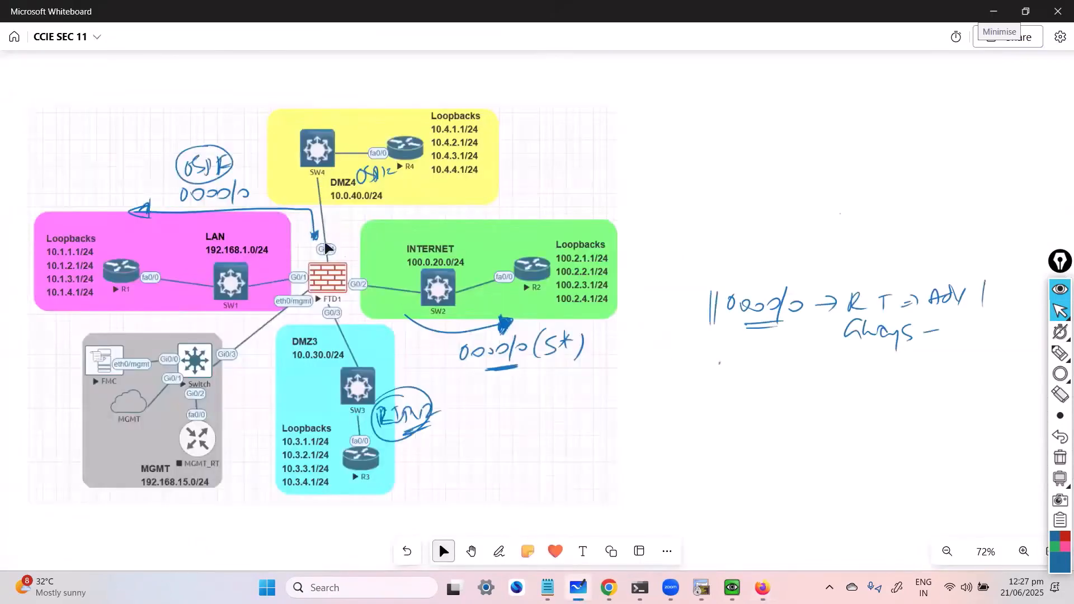
left_click(993, 11)
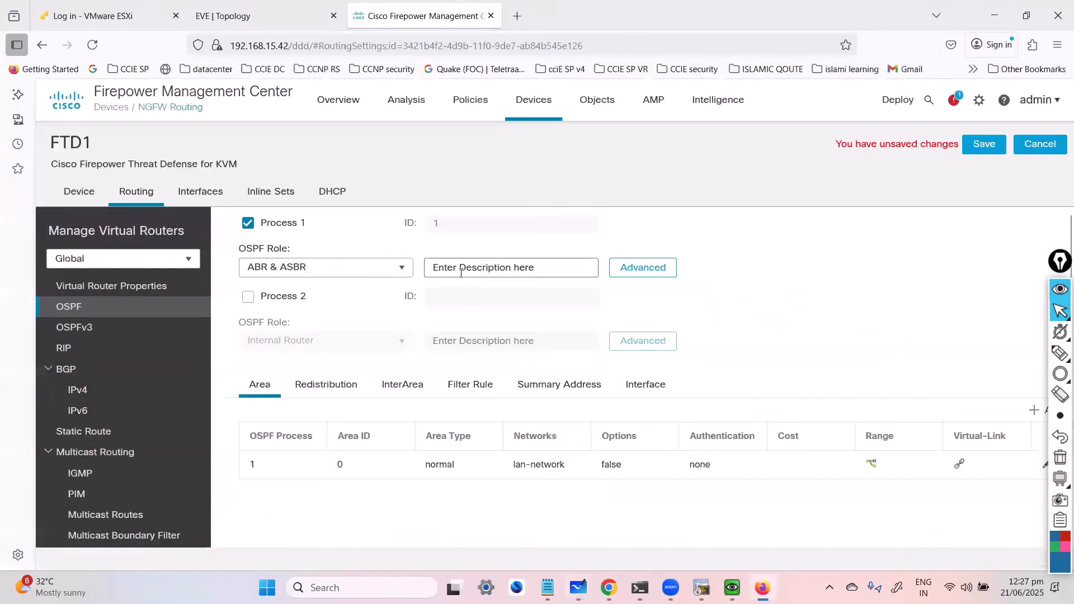
Start a new OSPF redistribution entry for process 1 with RIP as the route type.
left_click(320, 385)
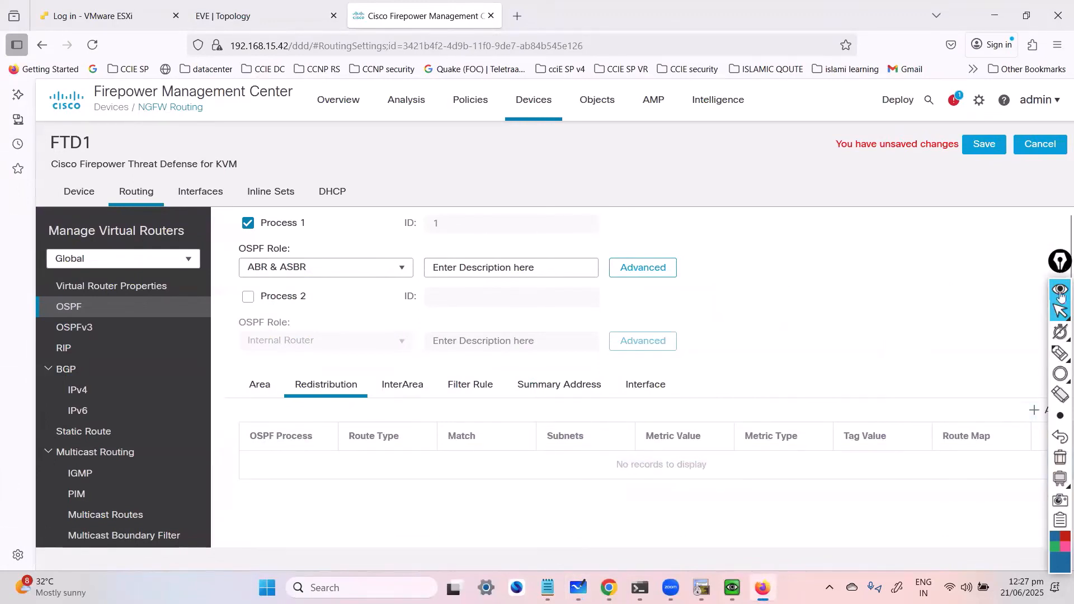
left_click_drag(1064, 303, 1057, 506)
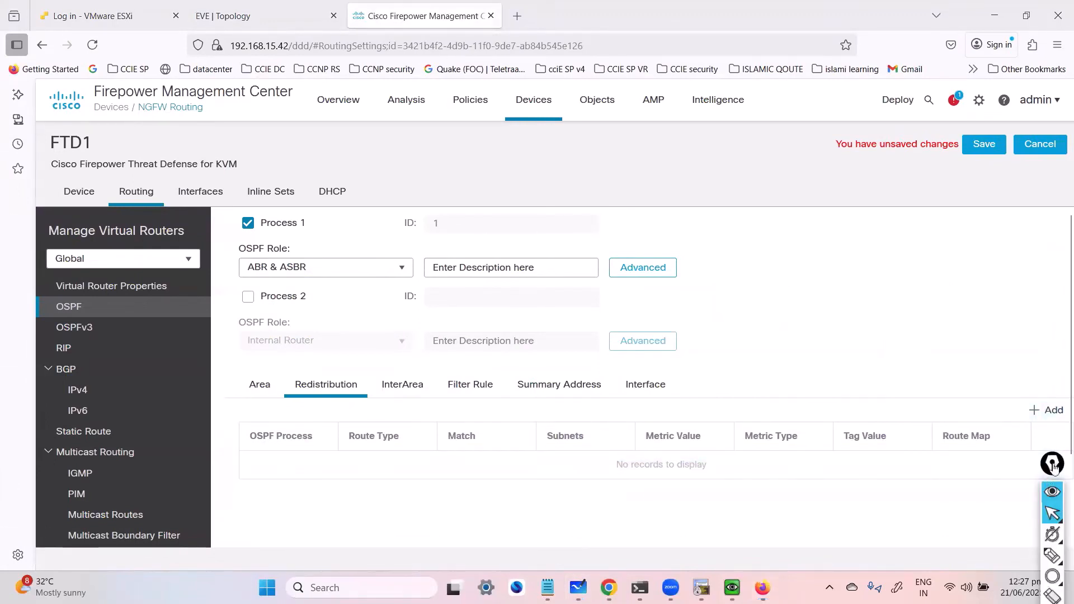
left_click_drag(1052, 465, 1058, 512)
left_click(1044, 416)
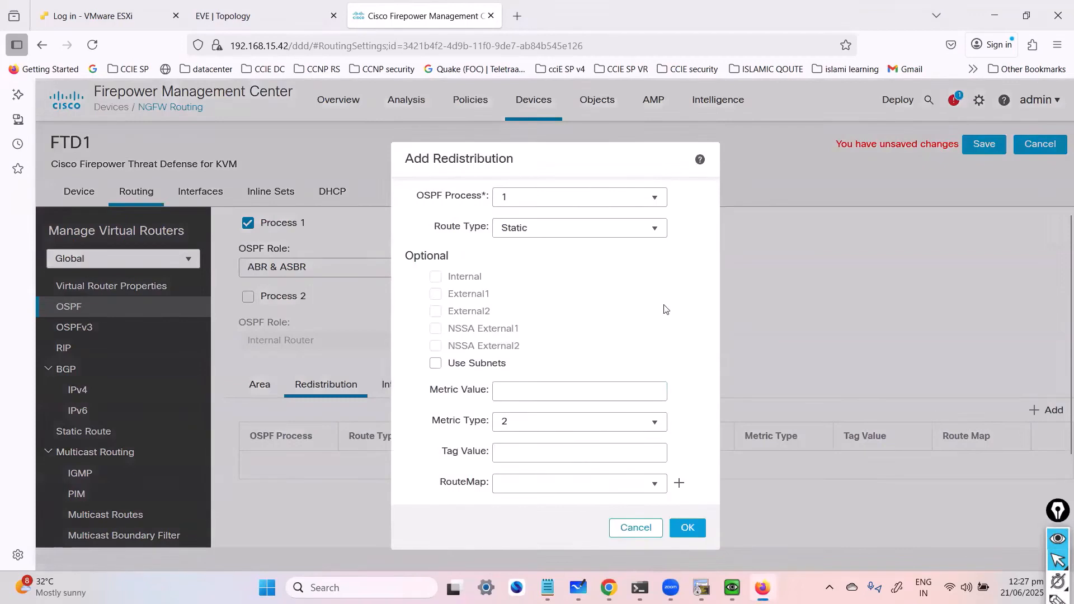
left_click(562, 235)
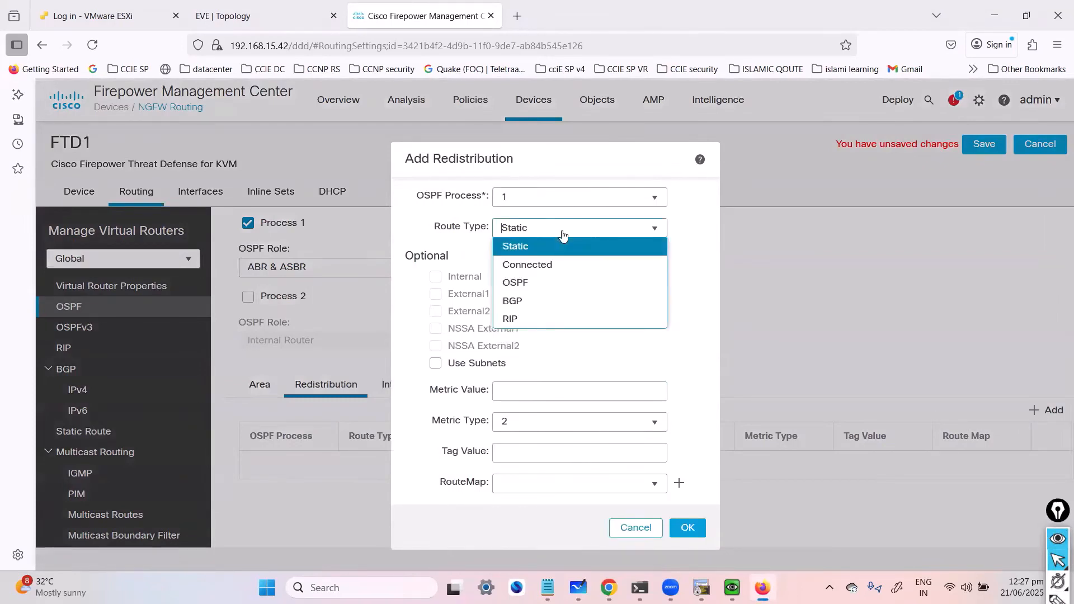
left_click(568, 322)
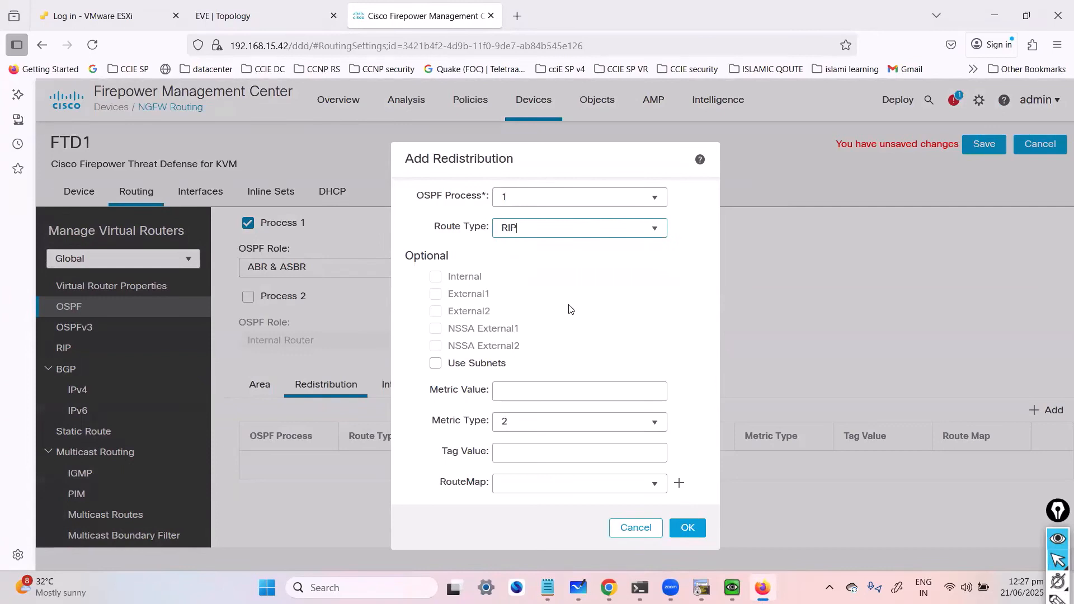
Enable Use Subnets for the redistribution and set metric value 100 with metric type 1.
left_click(450, 368)
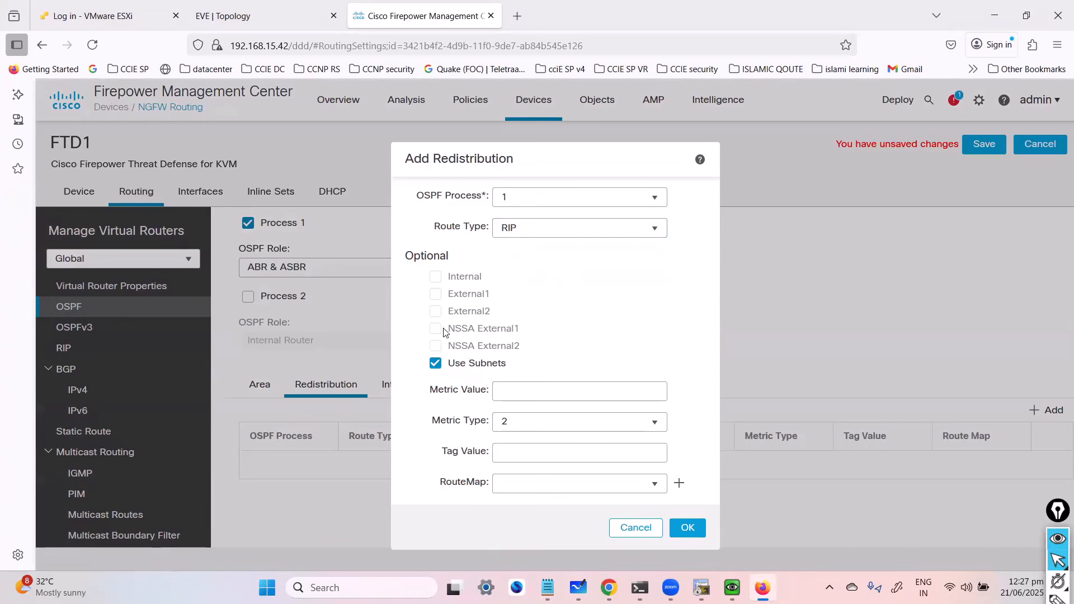
left_click(536, 397)
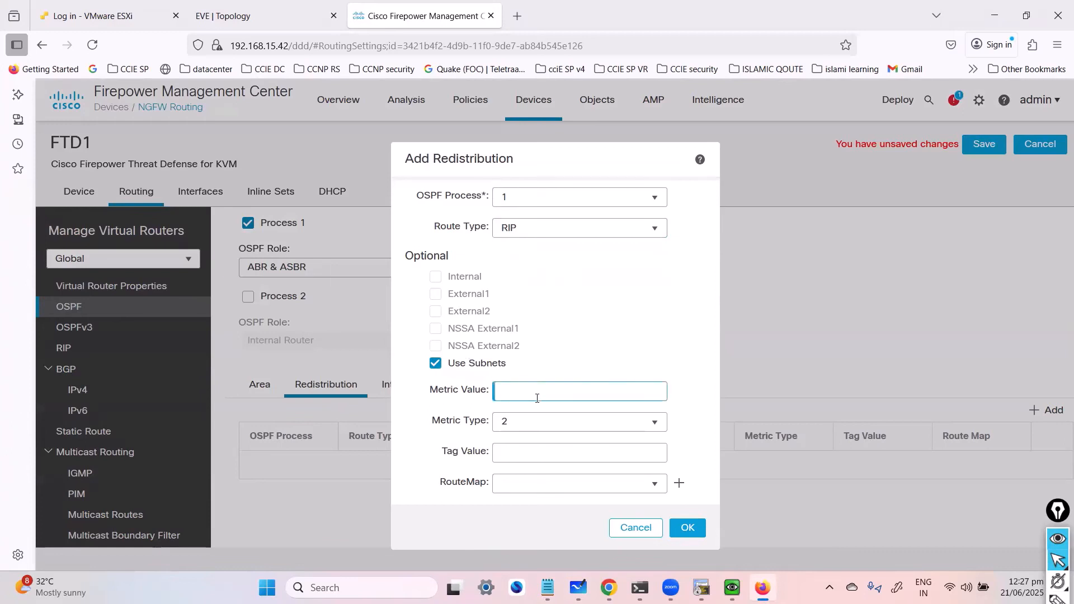
double_click(537, 398)
type("100")
left_click(539, 426)
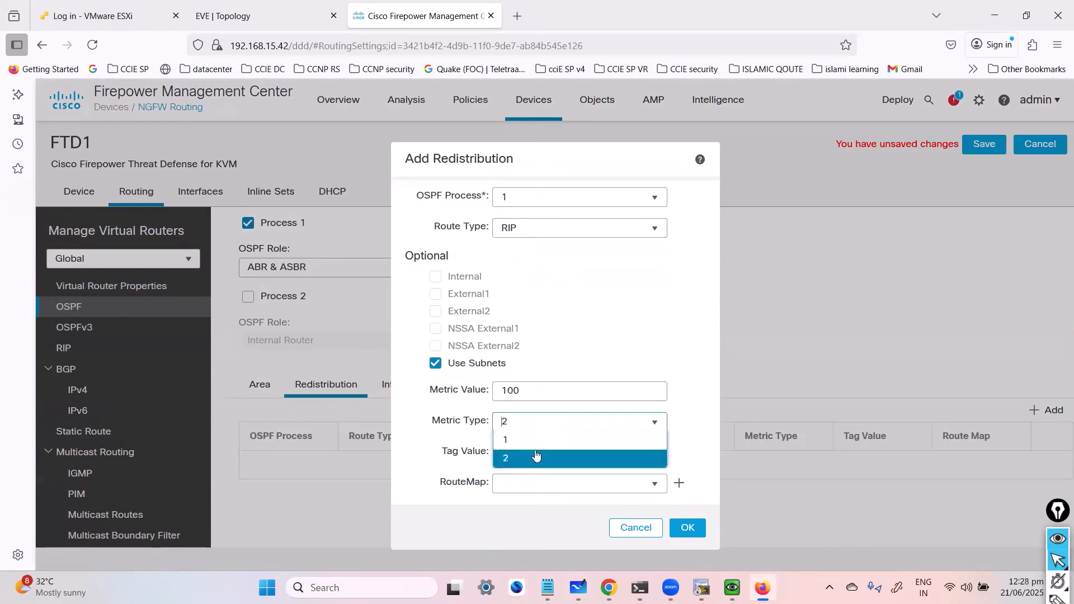
left_click(539, 444)
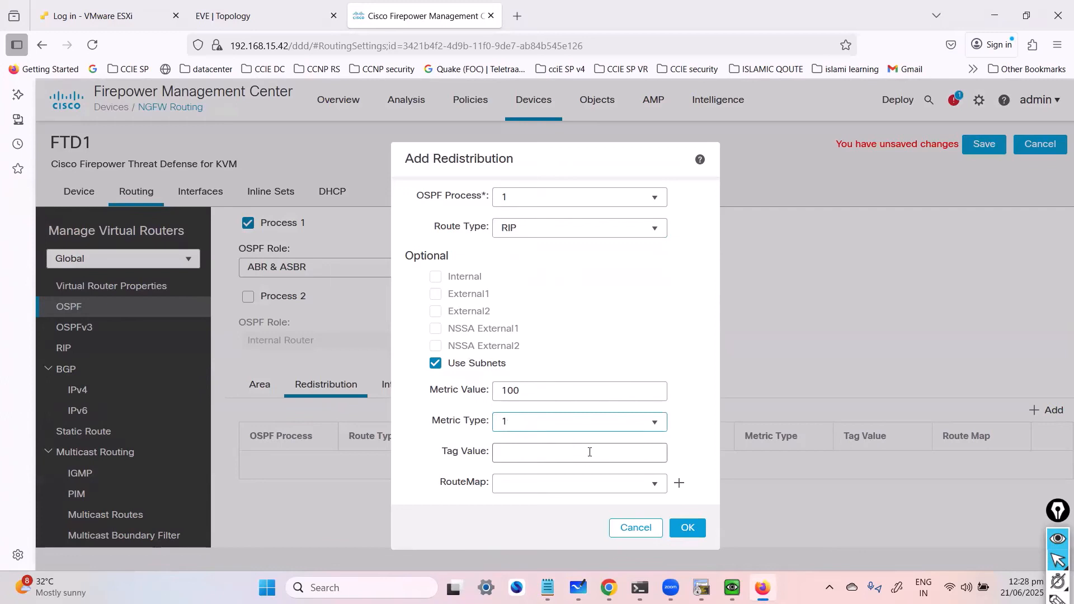
Leave the tag value and route map empty, confirm the RIP redistribution entry and save the routing changes.
left_click(589, 452)
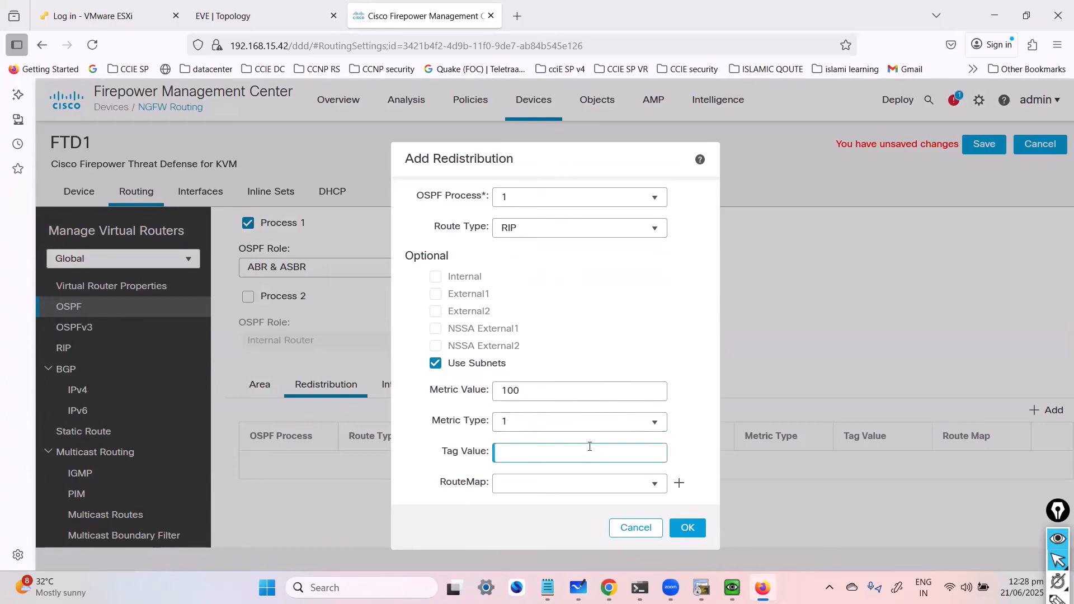
left_click(450, 462)
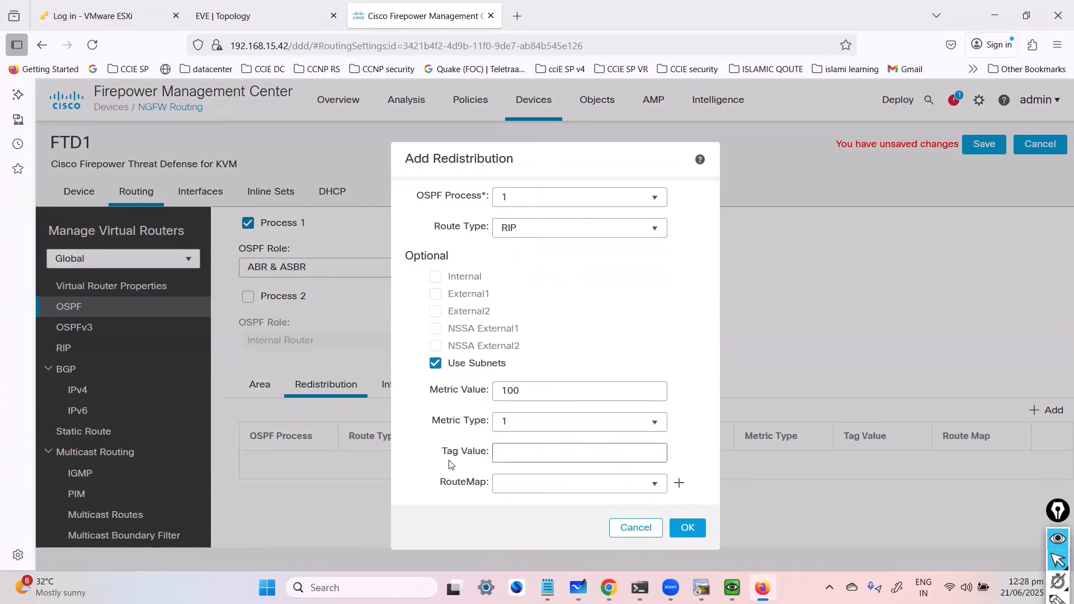
left_click(523, 487)
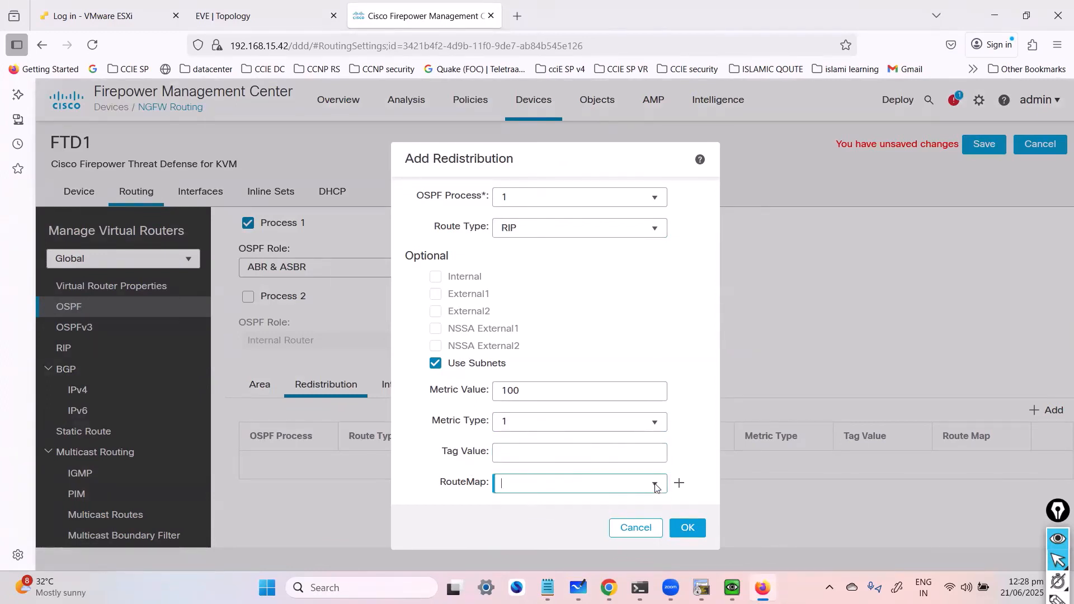
left_click(684, 414)
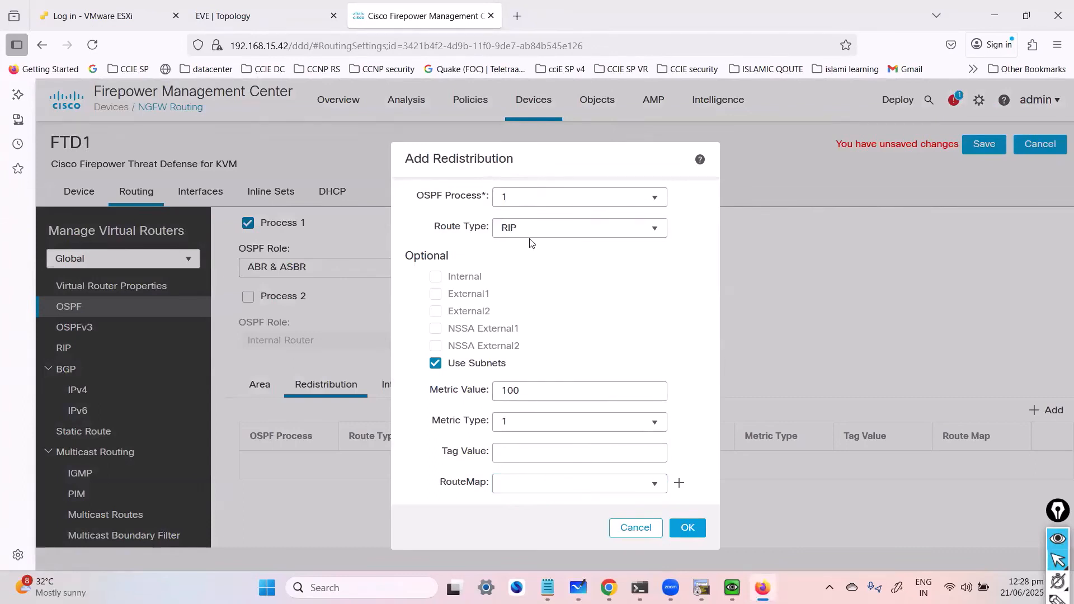
left_click(687, 528)
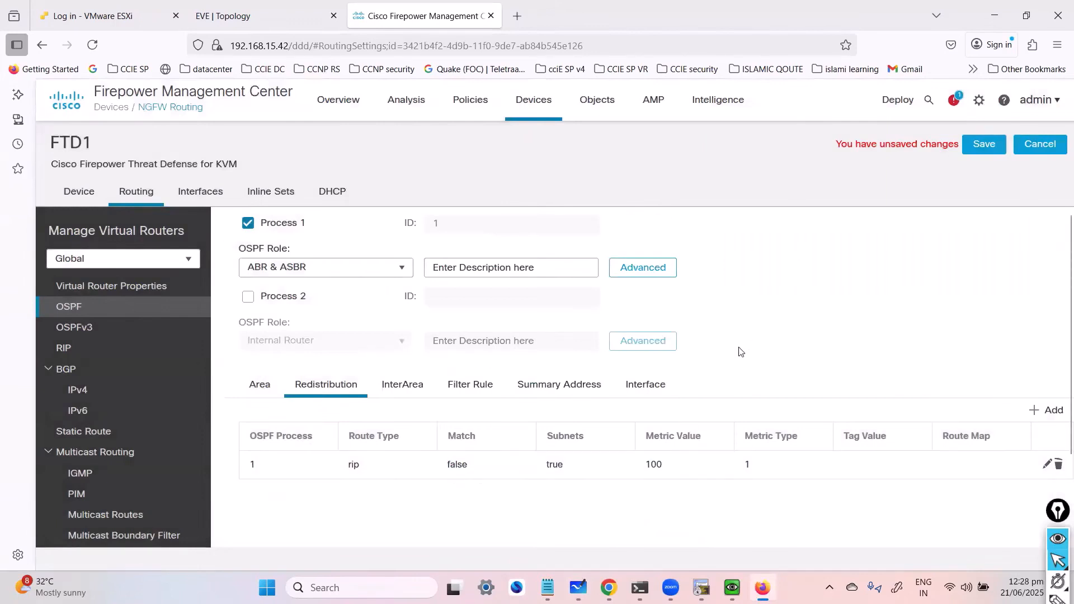
left_click(980, 145)
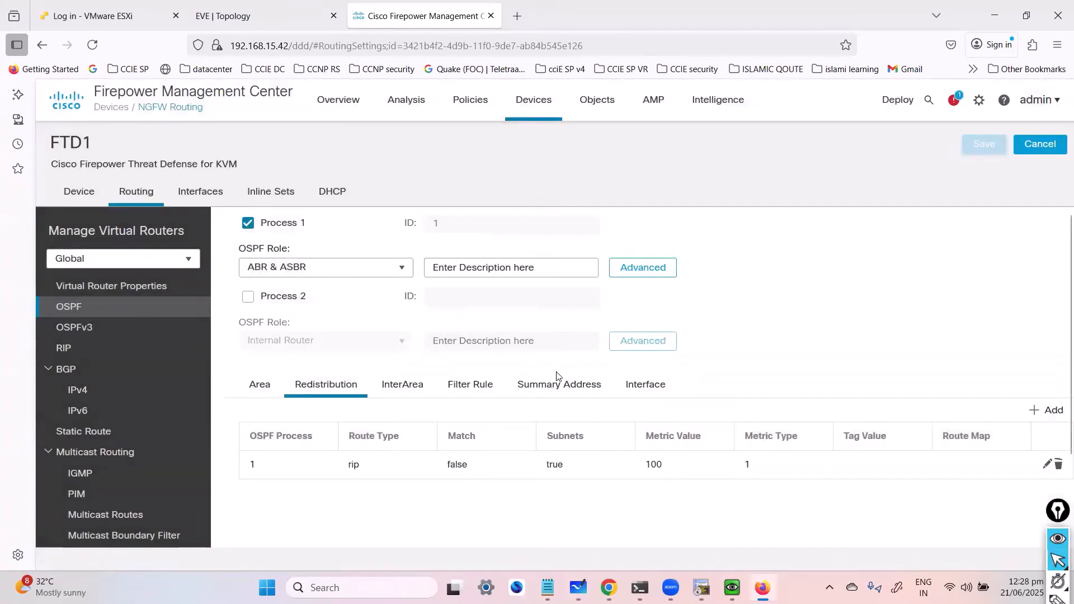
Start a new redistribution entry in the RIP settings for protocol OSPF with process ID 1.
left_click(66, 349)
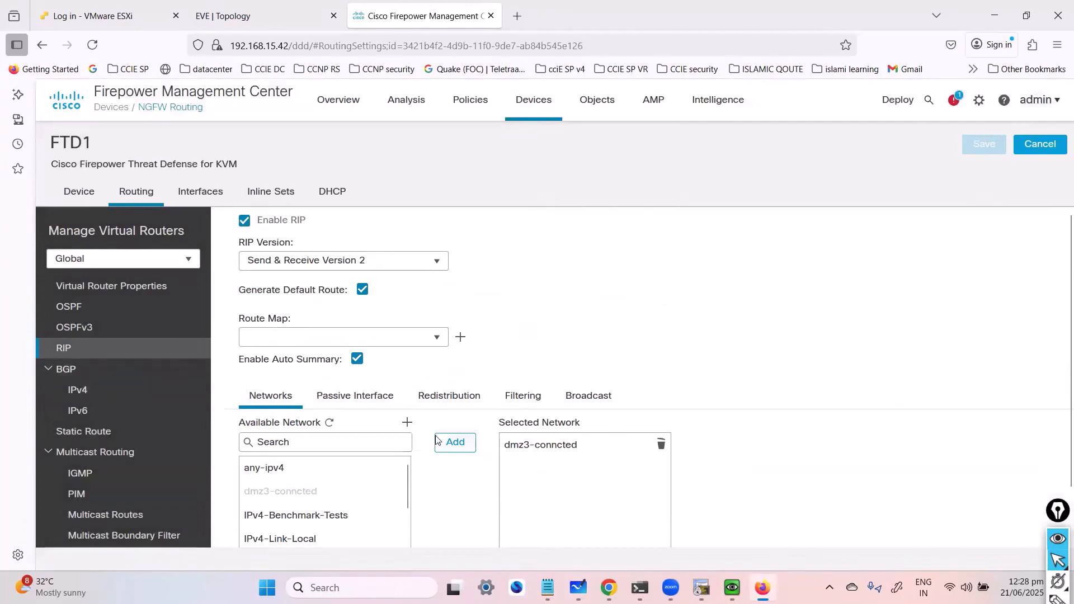
left_click(450, 396)
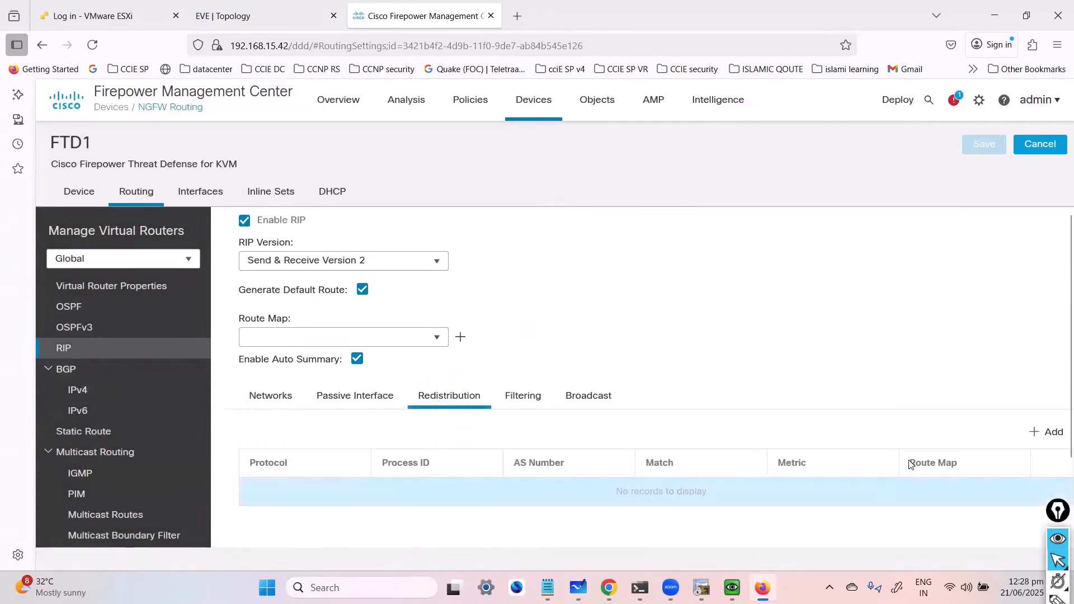
left_click(1054, 441)
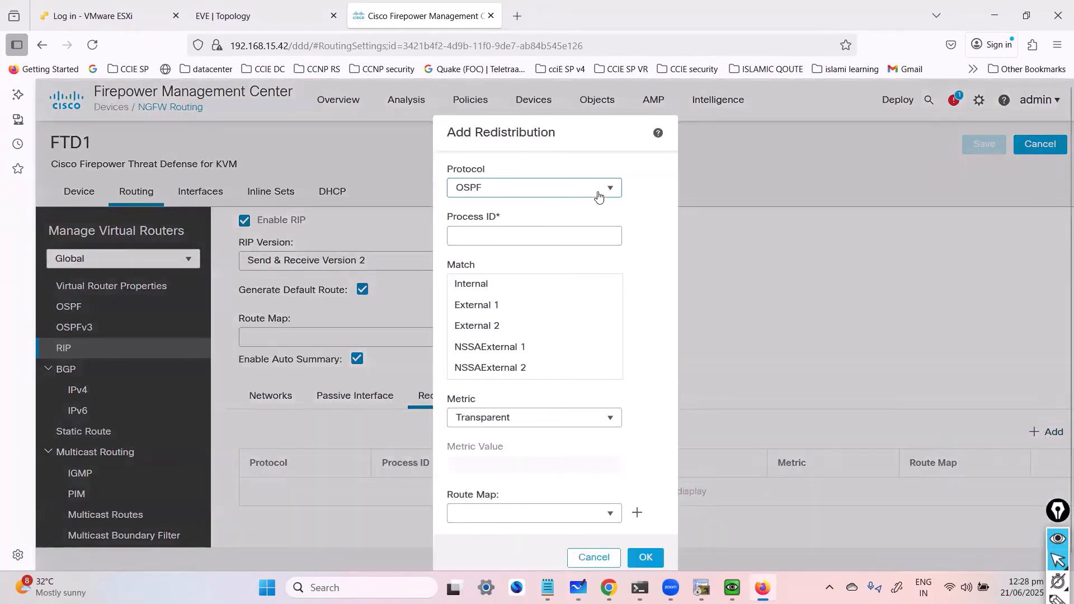
left_click(519, 232)
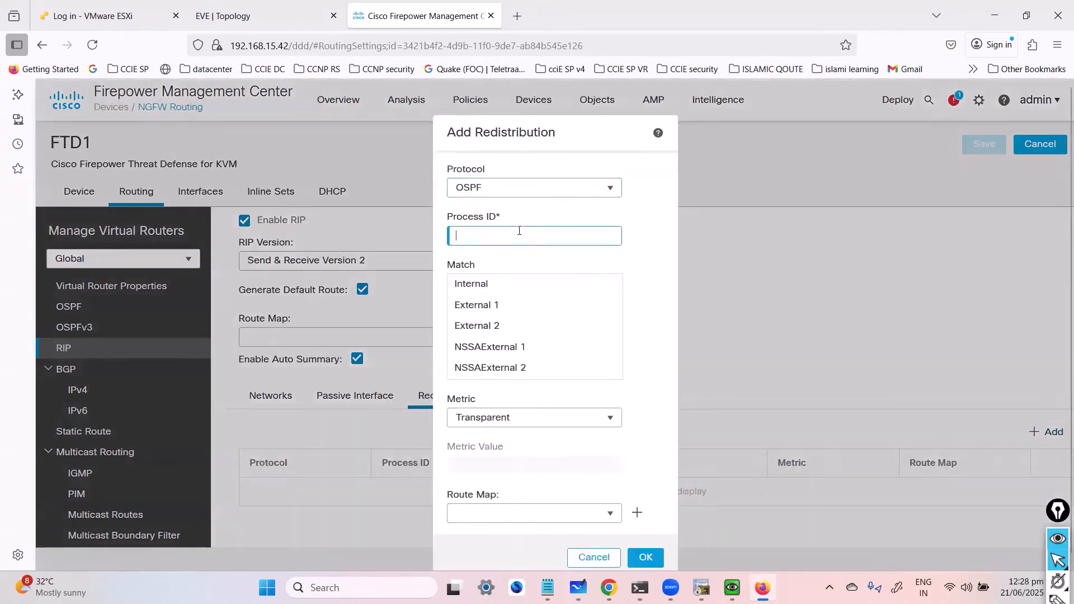
type("1")
left_click(634, 329)
Set the OSPF route match of the RIP redistribution to External 2.
left_click(487, 288)
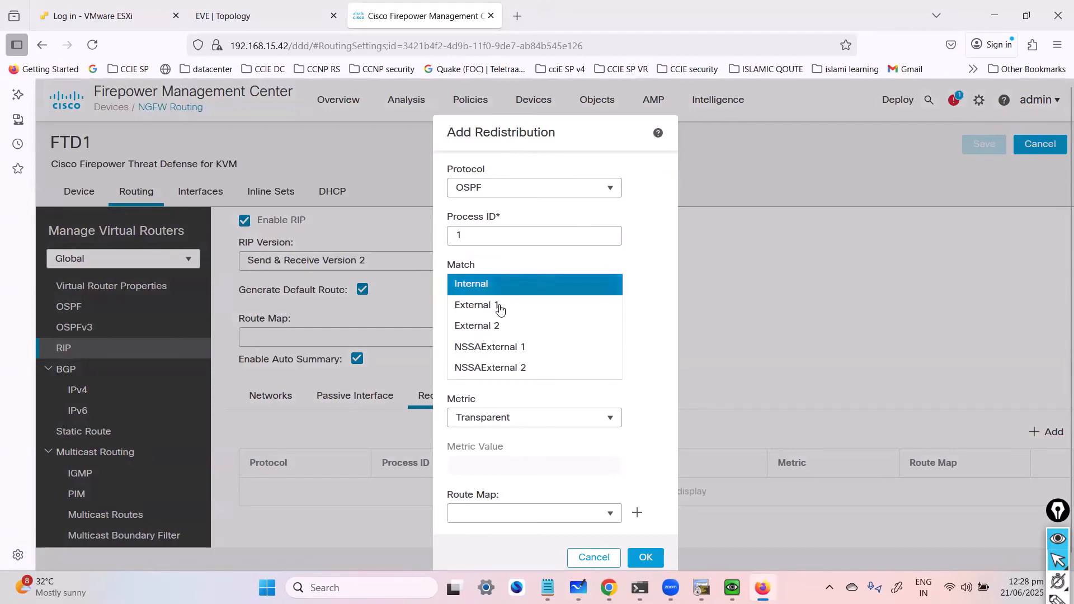
left_click(489, 308)
left_click(496, 326)
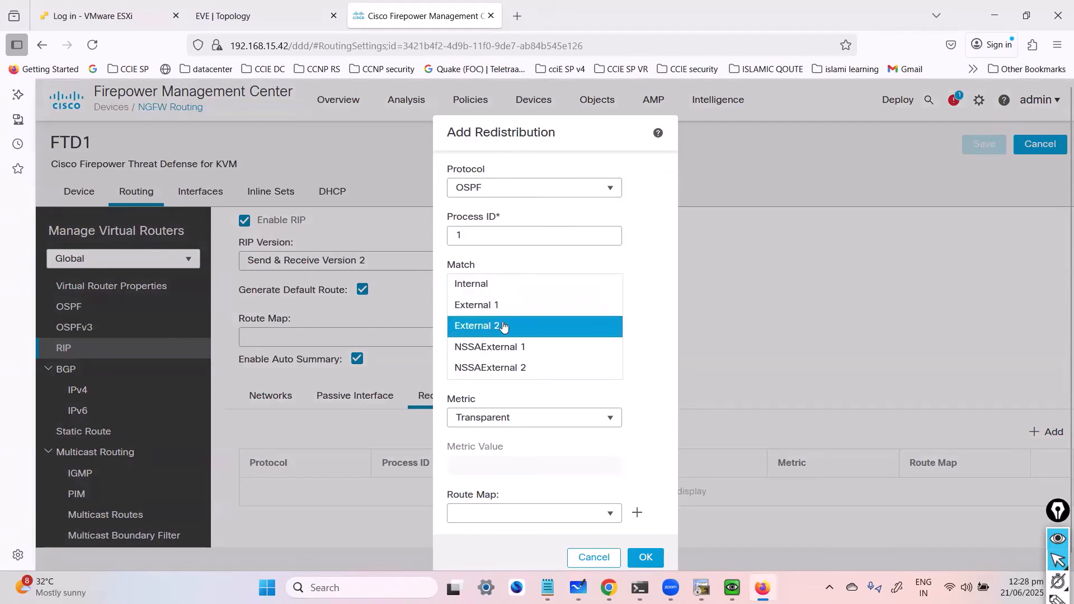
left_click(585, 424)
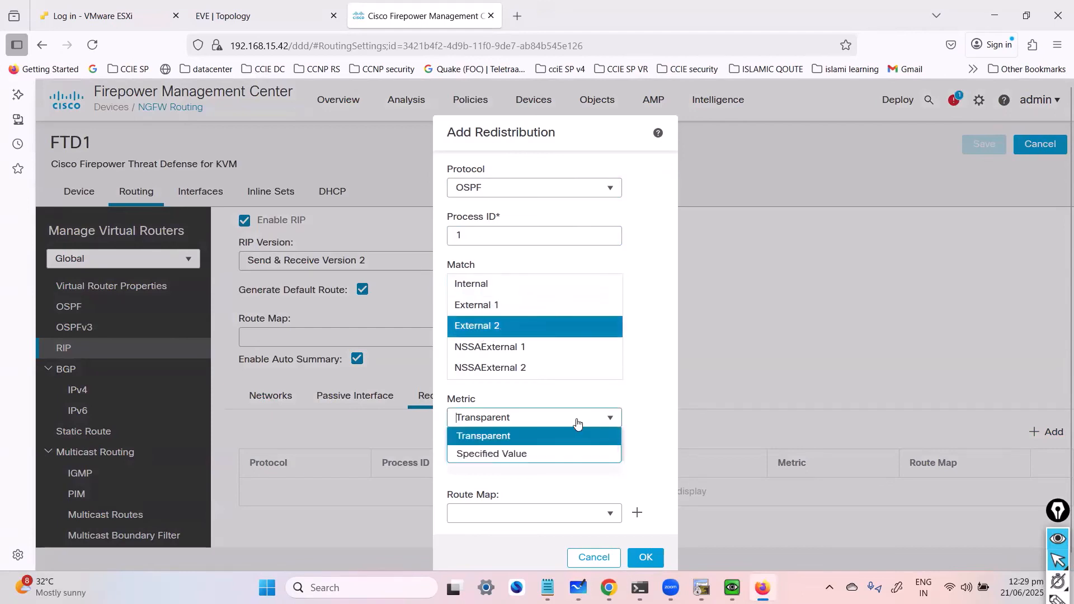
left_click(557, 451)
left_click(506, 465)
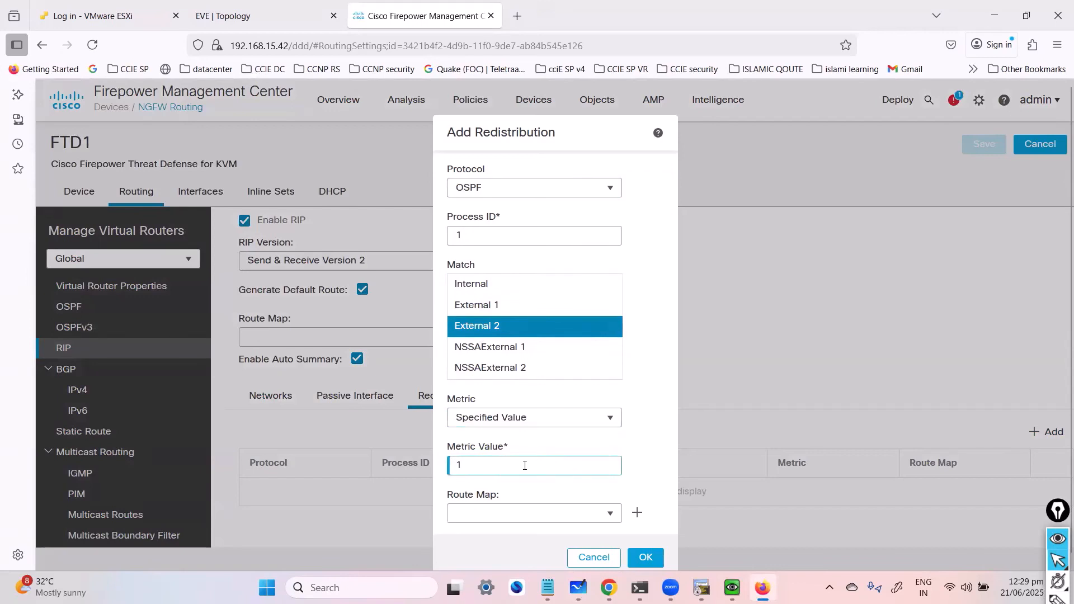
left_click(546, 418)
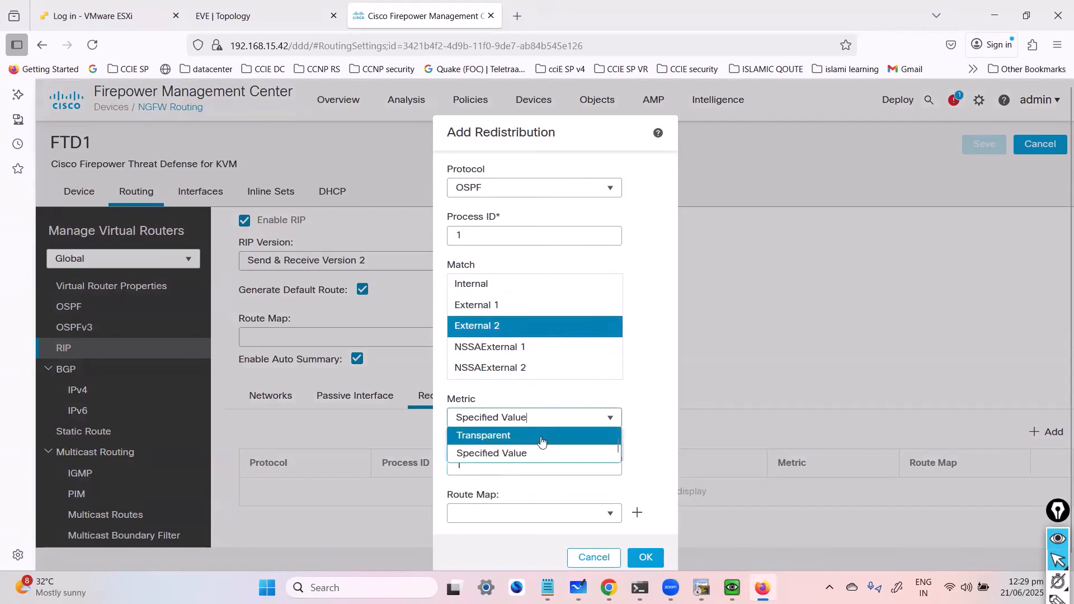
left_click(556, 439)
Give the RIP redistribution entry a specified metric value of 3, confirm it and save the routing changes.
left_click(543, 419)
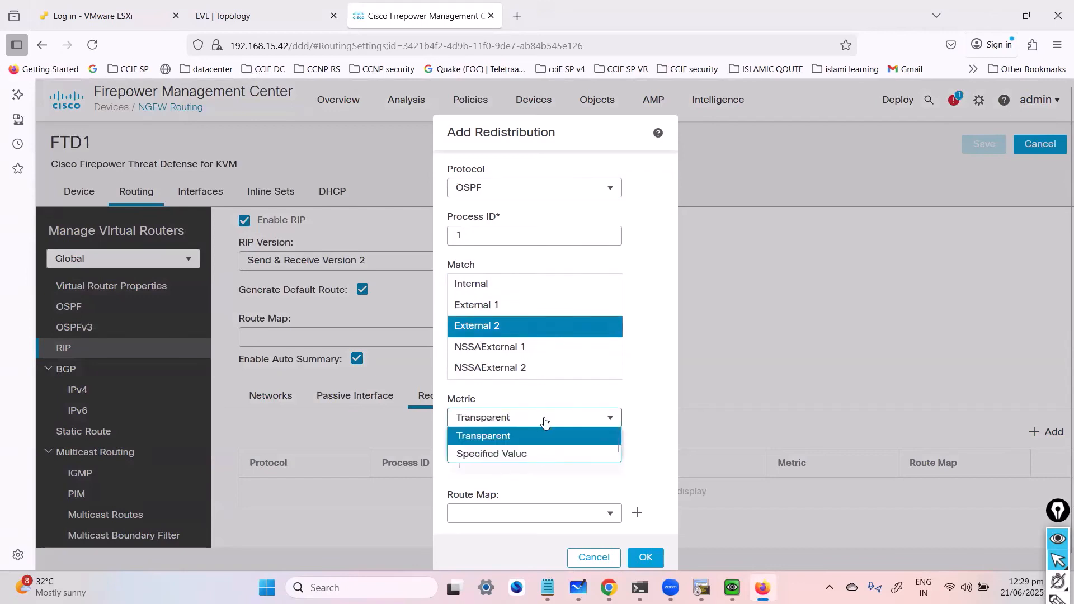
left_click(551, 454)
left_click(502, 464)
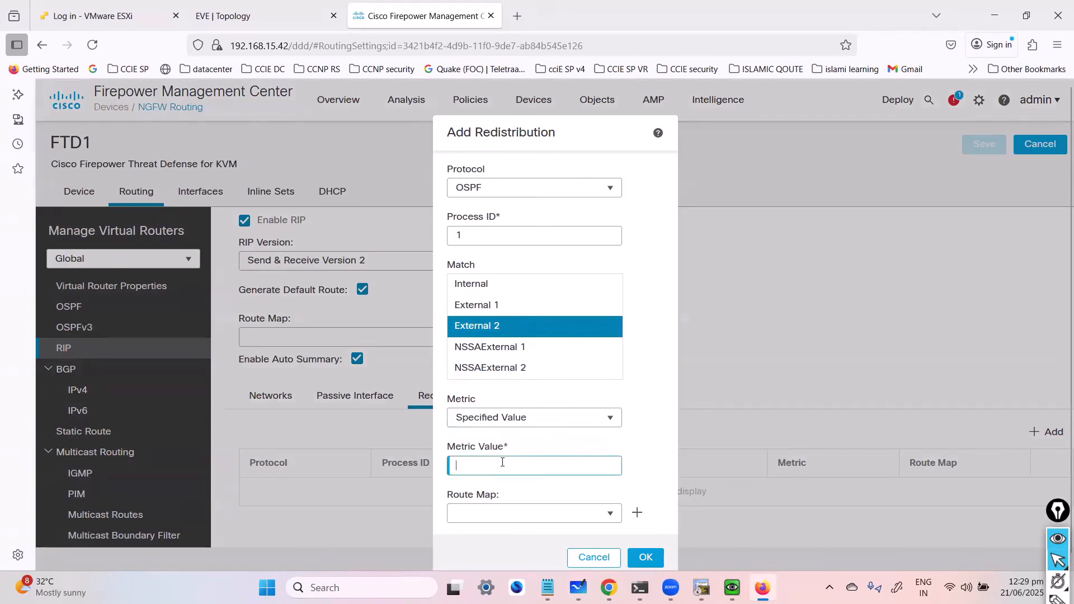
left_click(644, 558)
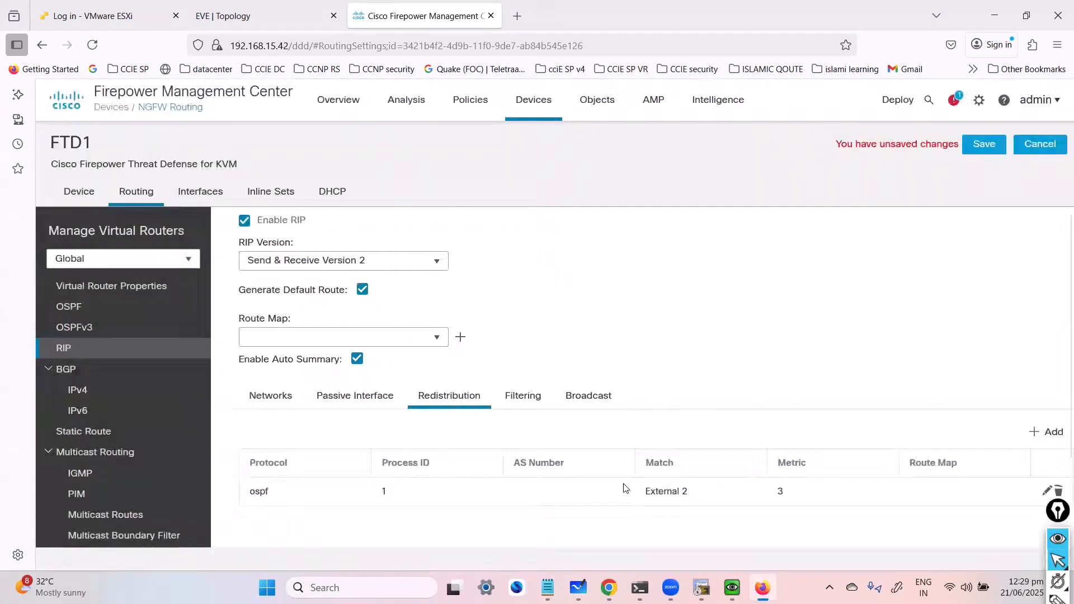
left_click(984, 144)
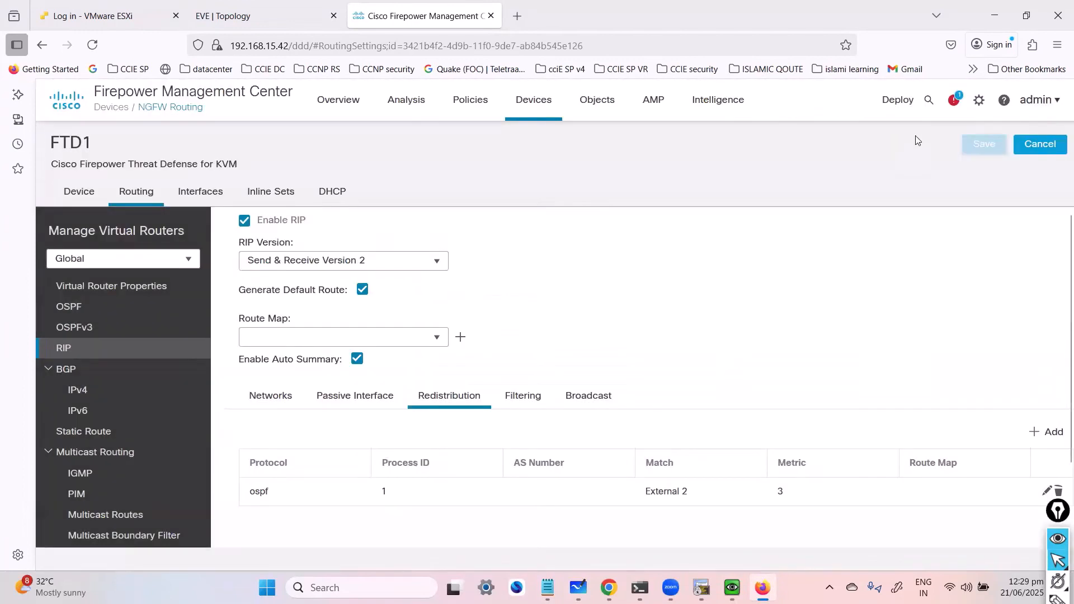
Open the advanced deployment list, select FTD1 and deploy its pending changes.
mouse_move(898, 109)
left_click(900, 144)
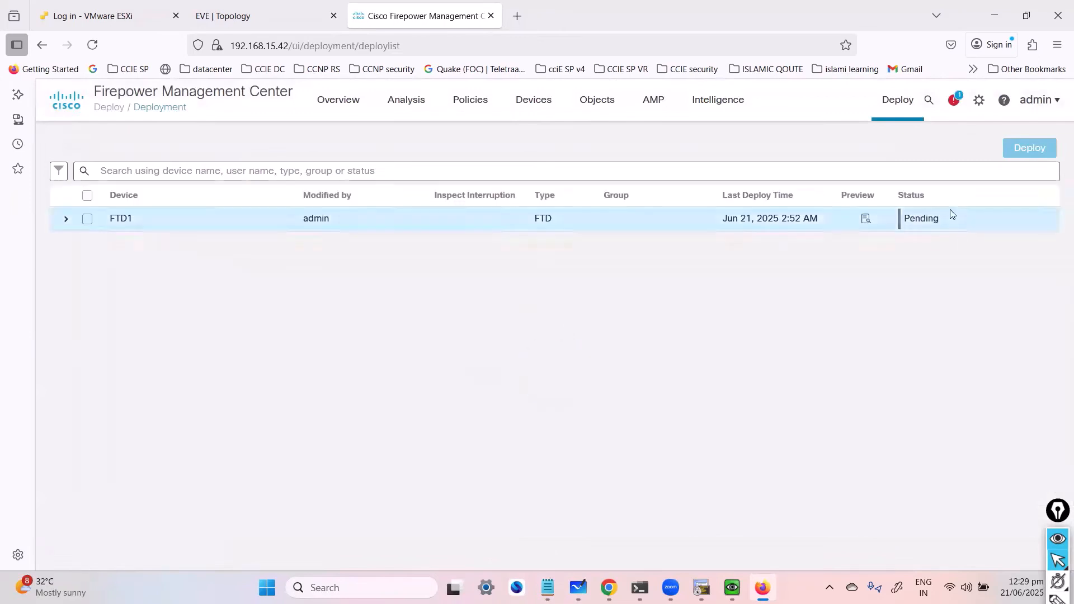
left_click(87, 219)
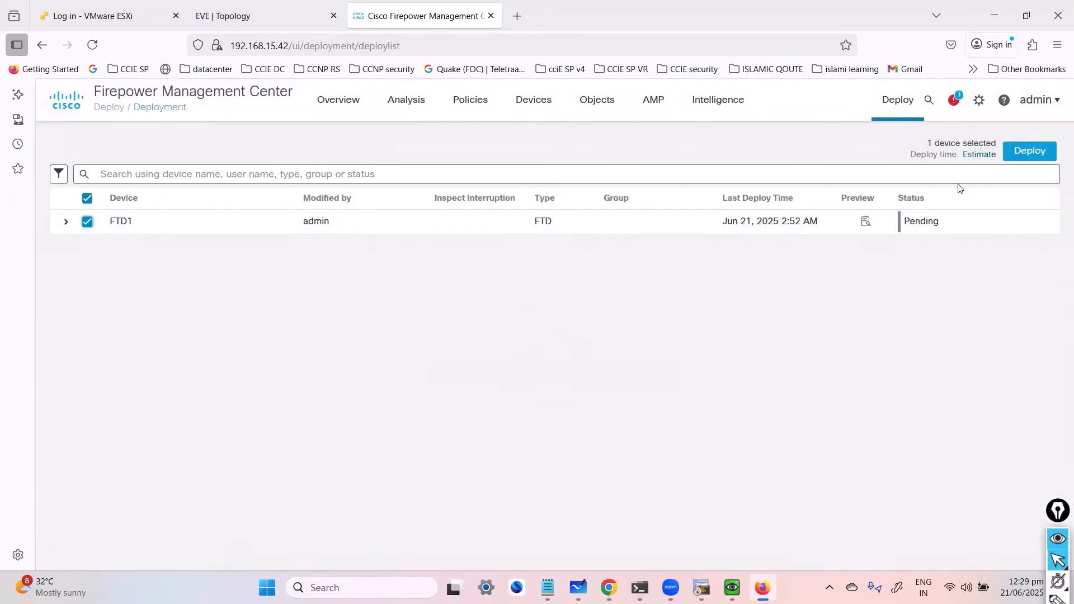
left_click(1029, 150)
left_click(687, 428)
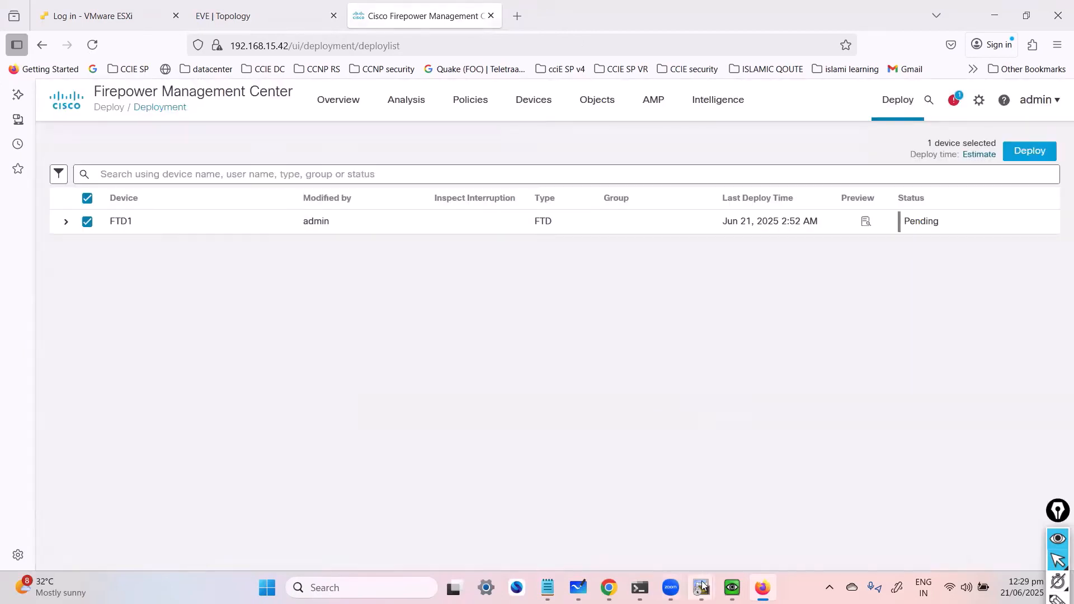
Switch to the R3 console, move it clear of the deployment status and rerun "show ip route rip".
mouse_move(702, 588)
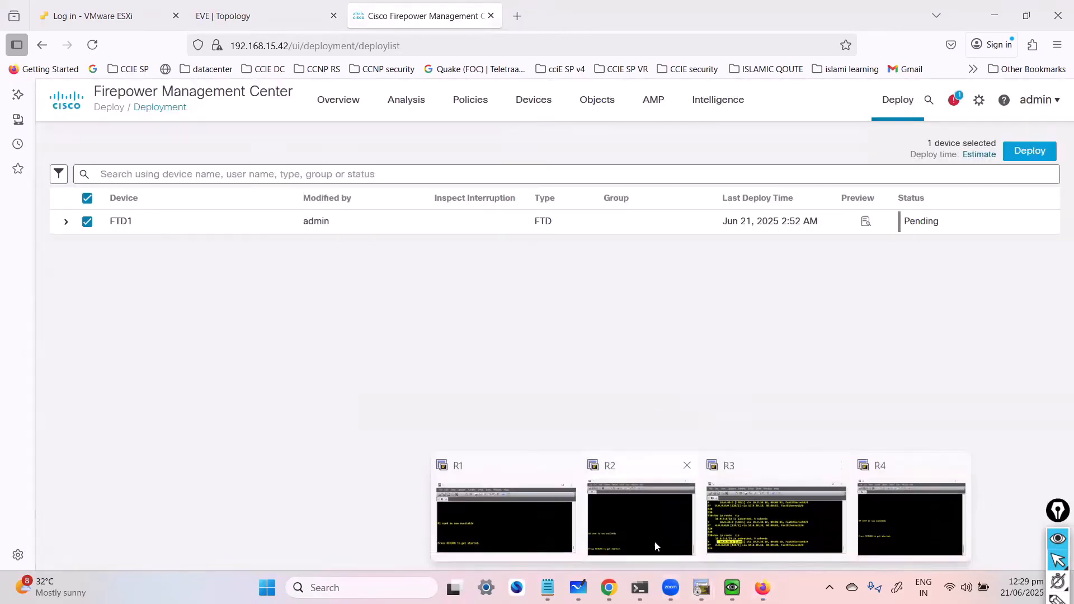
left_click(759, 517)
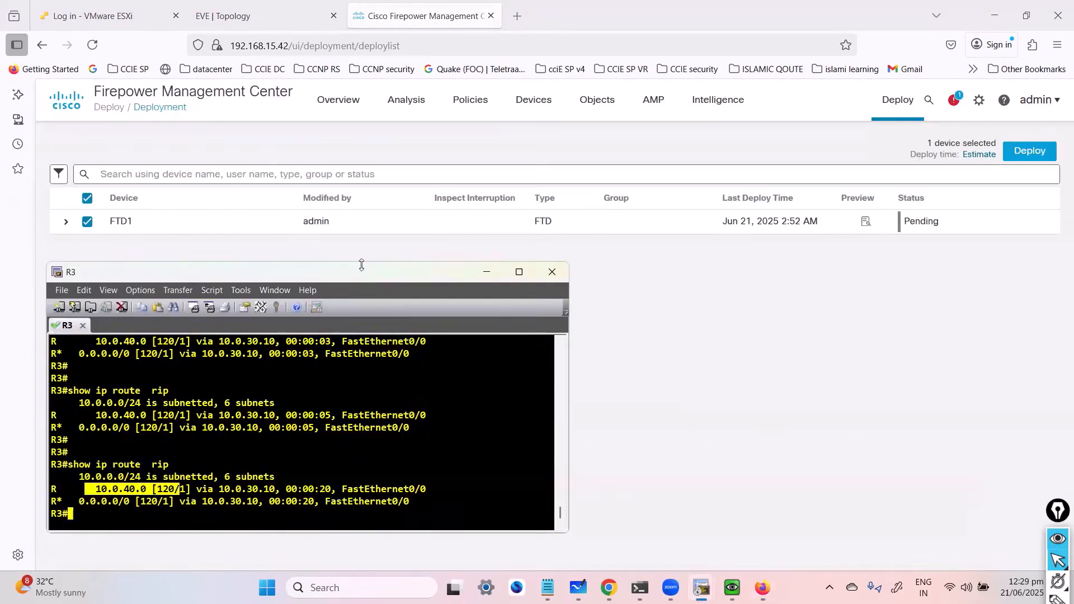
left_click_drag(363, 272, 355, 279)
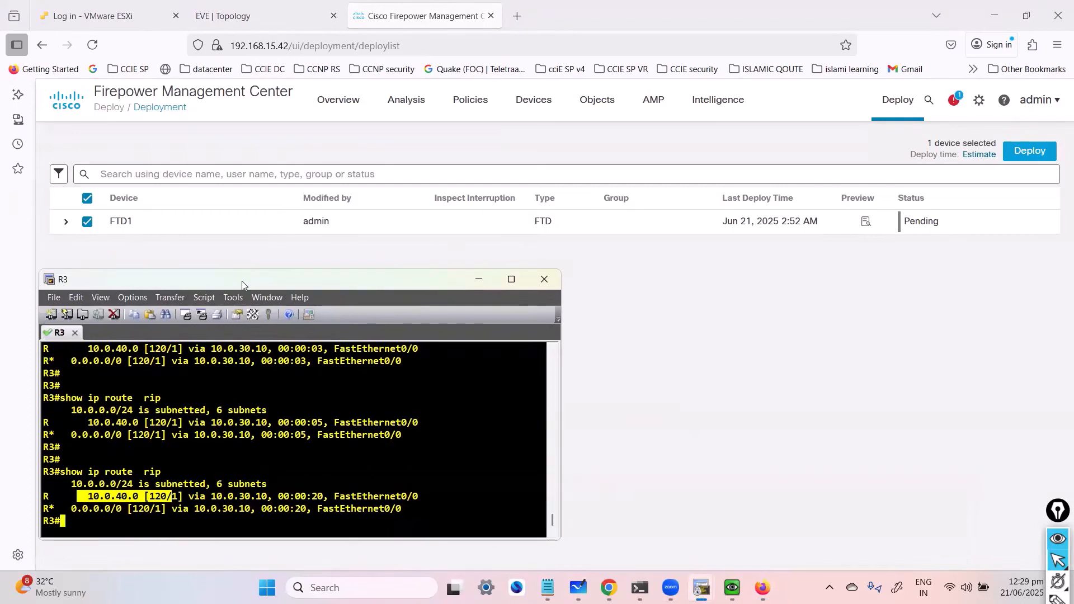
left_click_drag(241, 281, 744, 282)
key("Return")
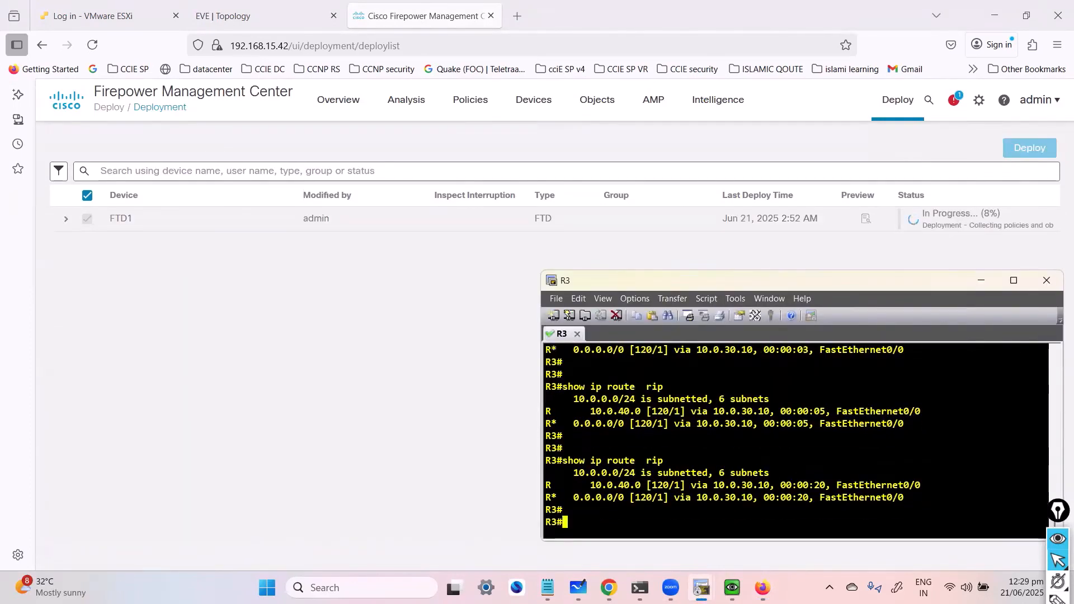
key("Up")
key("Return")
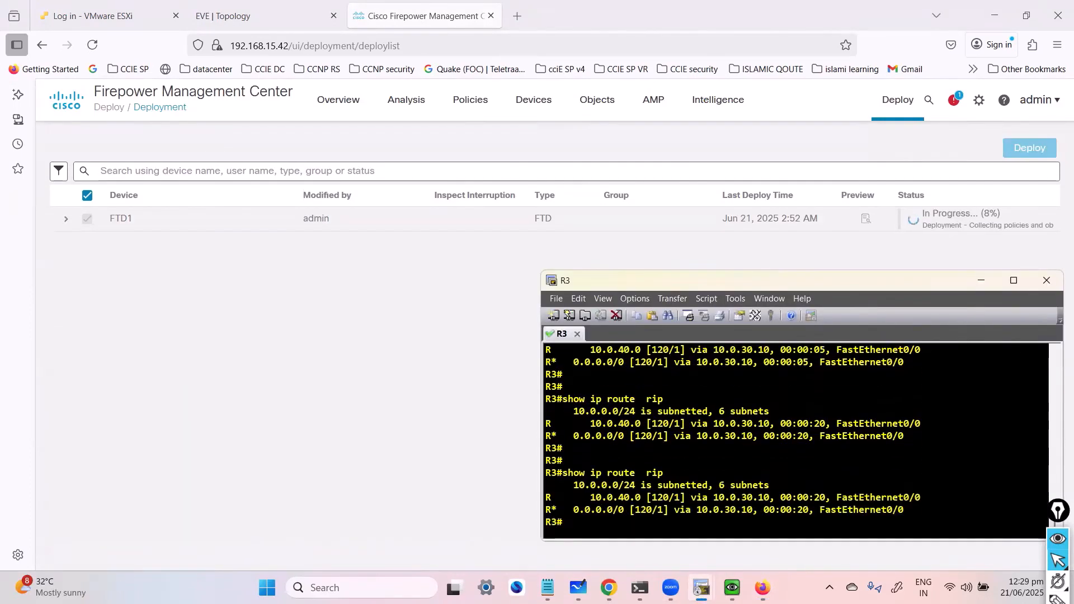
Bring up the R1 console beside R3 and enter privileged mode on R1 with "enable".
mouse_move(700, 587)
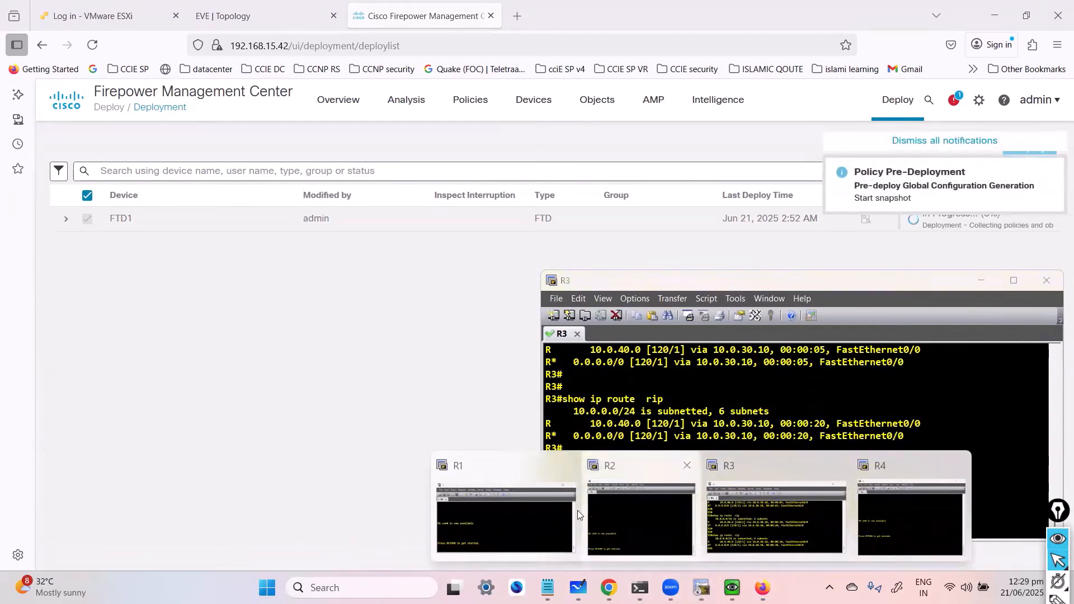
left_click(507, 509)
left_click_drag(604, 260, 168, 302)
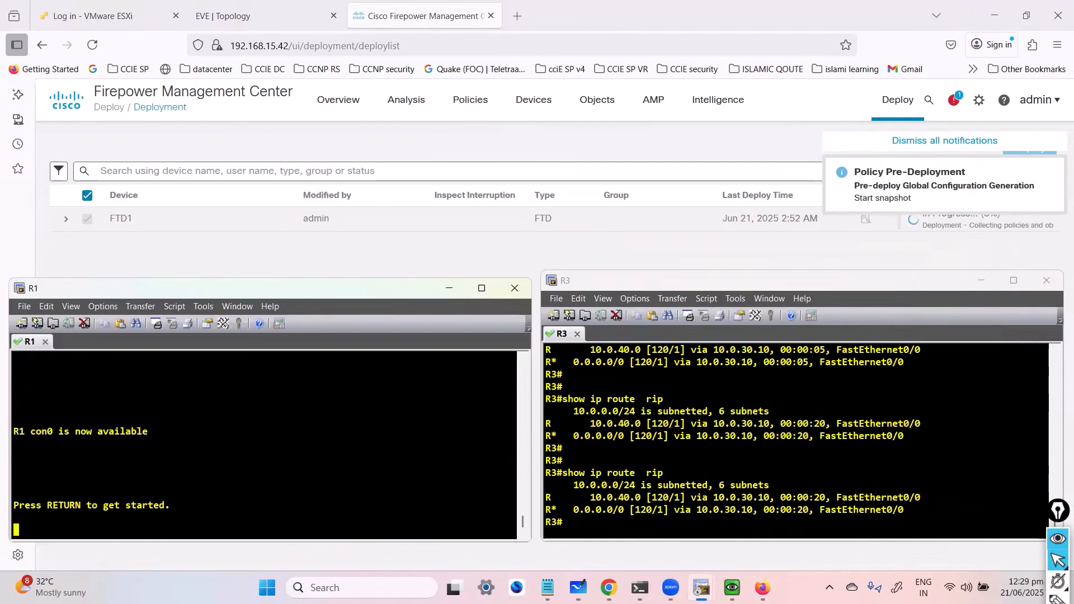
key("Return")
key("Return")
key("Return")
key("Return")
key("Return")
key("Return")
type("en")
key("Tab")
key("Return")
Display R1's OSPF routes with "show ip route ospf" and repeat the command once.
type("s")
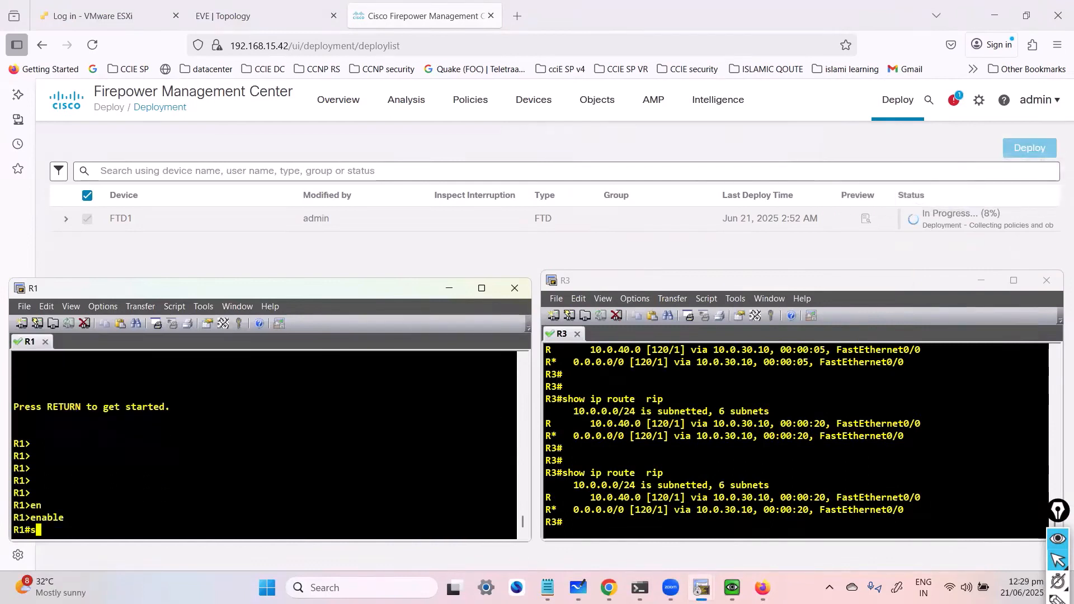
type("how ip rou")
key("Tab")
type("os")
key("Tab")
key("Return")
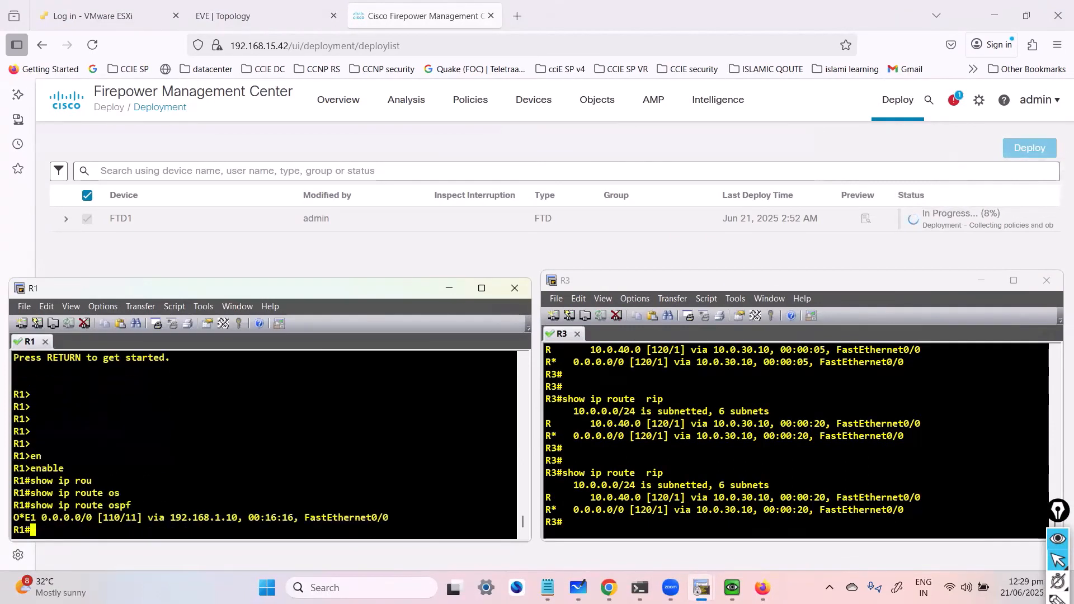
left_click(645, 491)
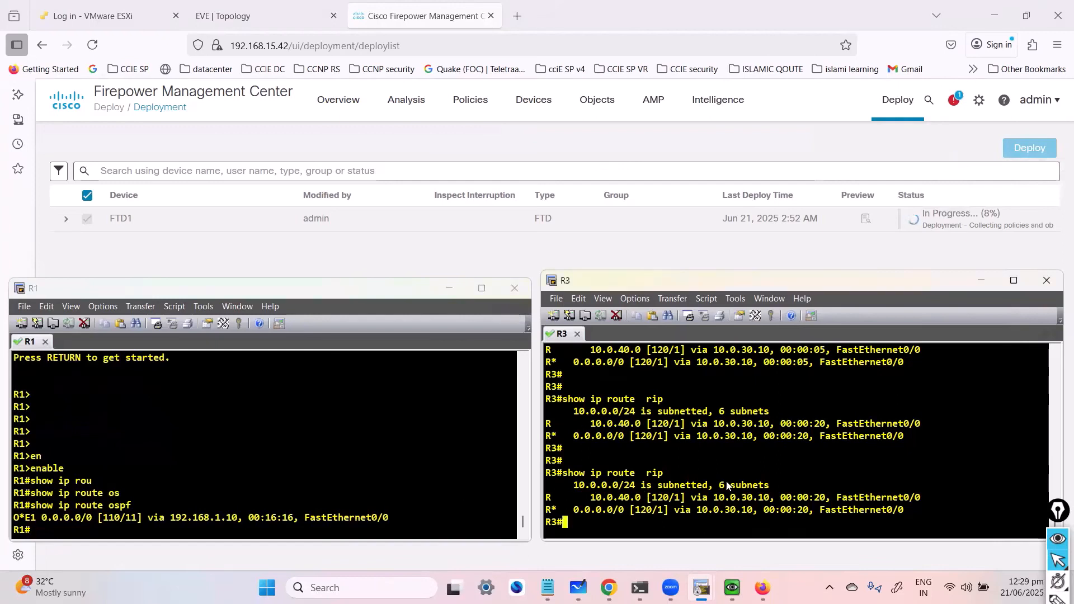
left_click(266, 494)
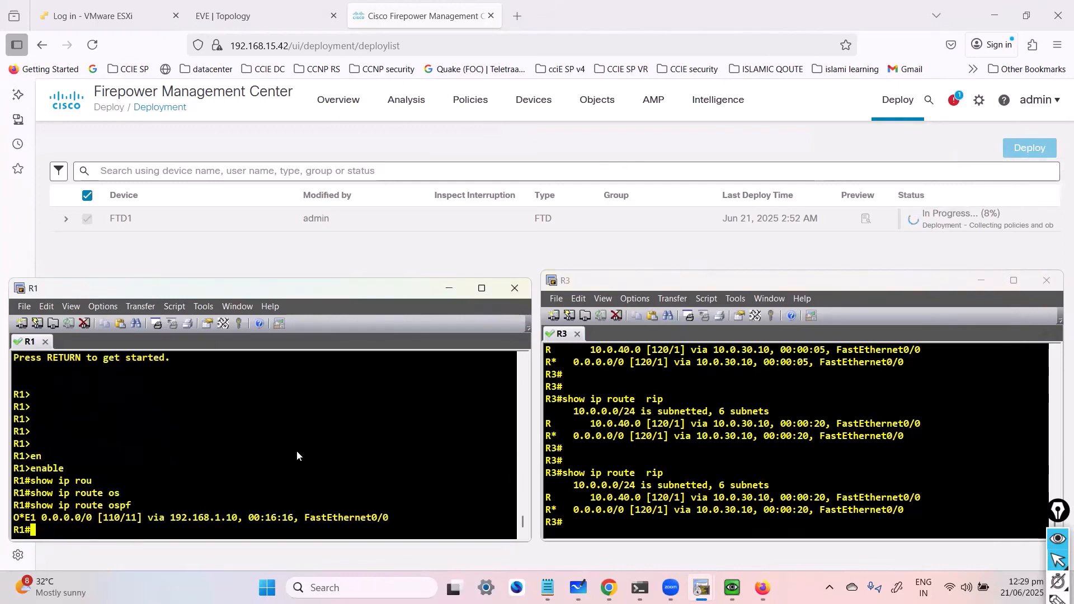
key("Return")
key("Up")
key("Return")
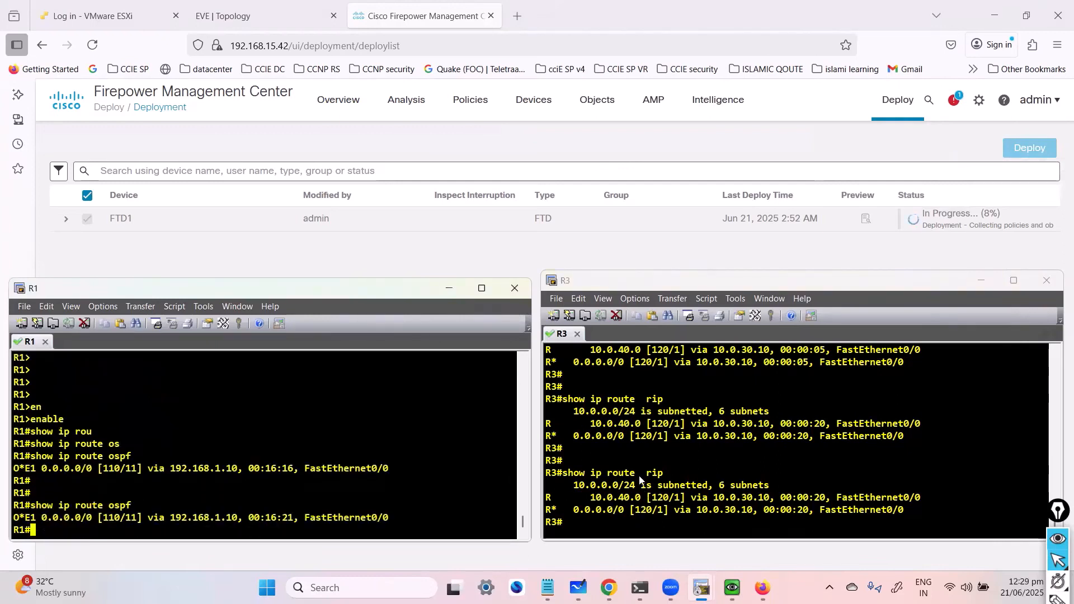
Display R3's RIP routes again while the deployment runs.
left_click(721, 485)
key("Return")
key("Return")
key("Up")
key("Return")
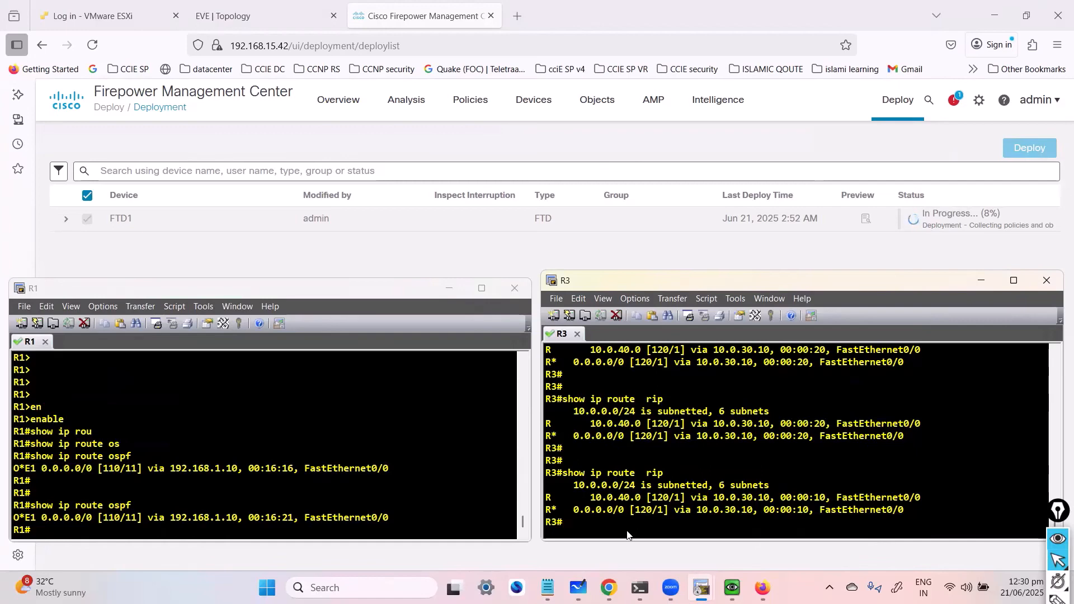
Review the topology drawing in Microsoft Whiteboard, return to the router consoles and align the R3 window with R1.
left_click(575, 585)
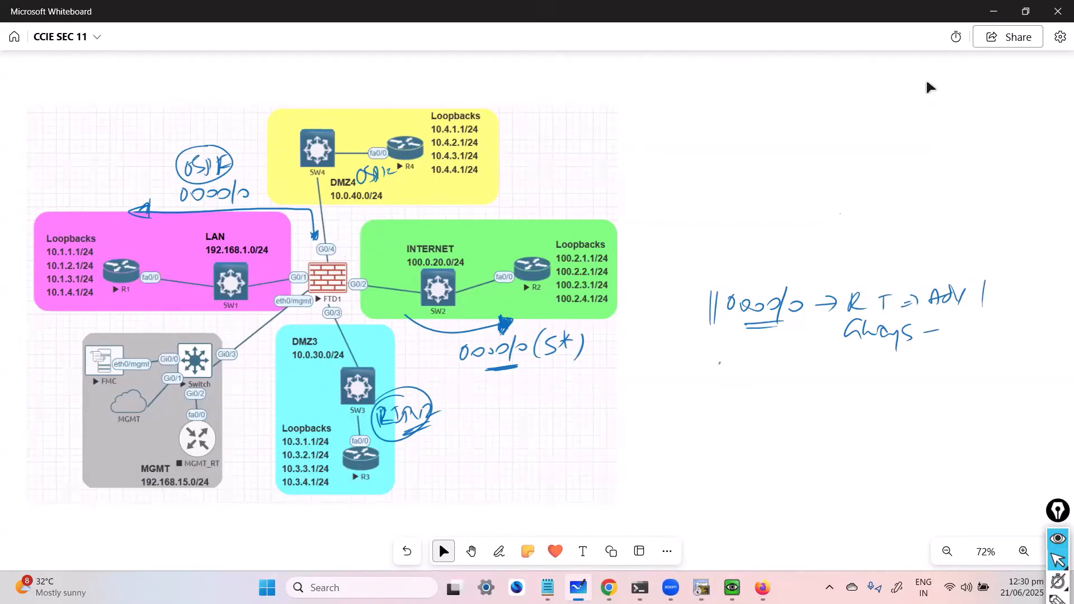
left_click(994, 12)
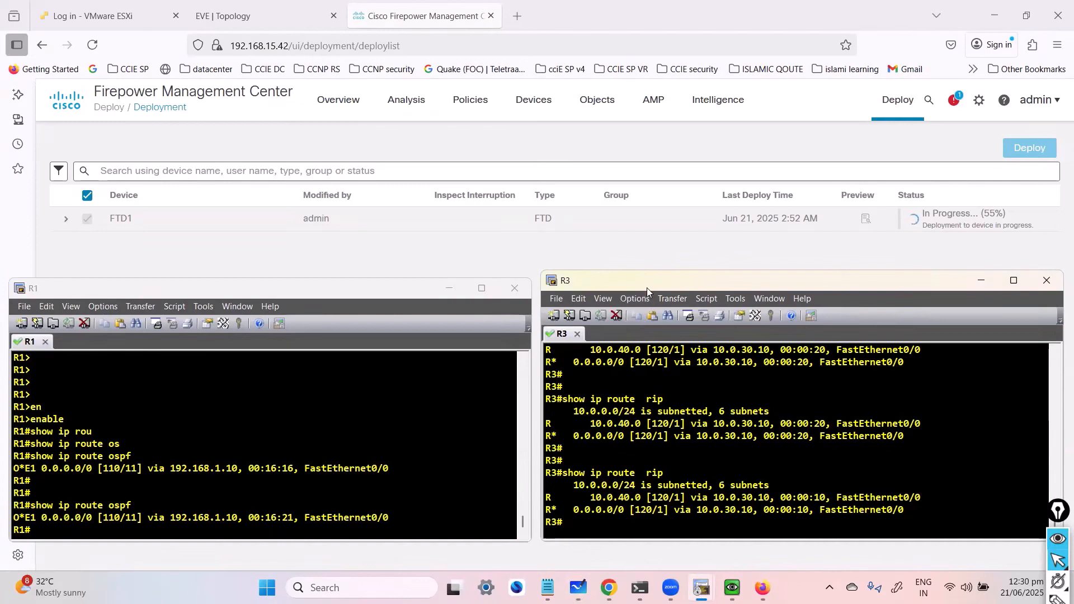
left_click_drag(646, 287, 644, 296)
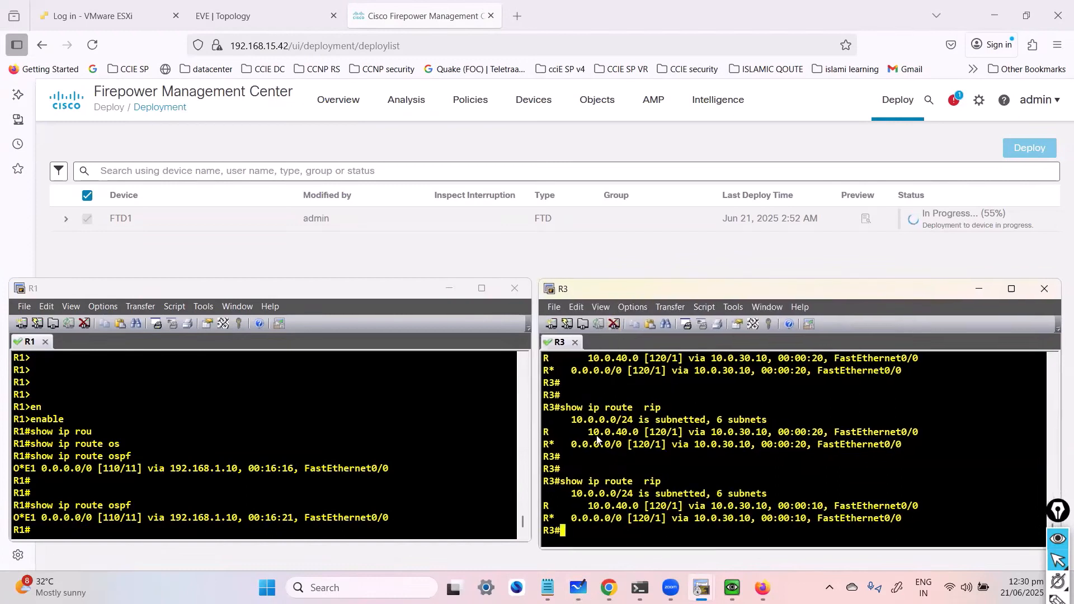
Rerun "show ip route ospf" on R1 and highlight the E1 routes to the 10.3.1.0 through 10.3.4.0 networks.
left_click(342, 470)
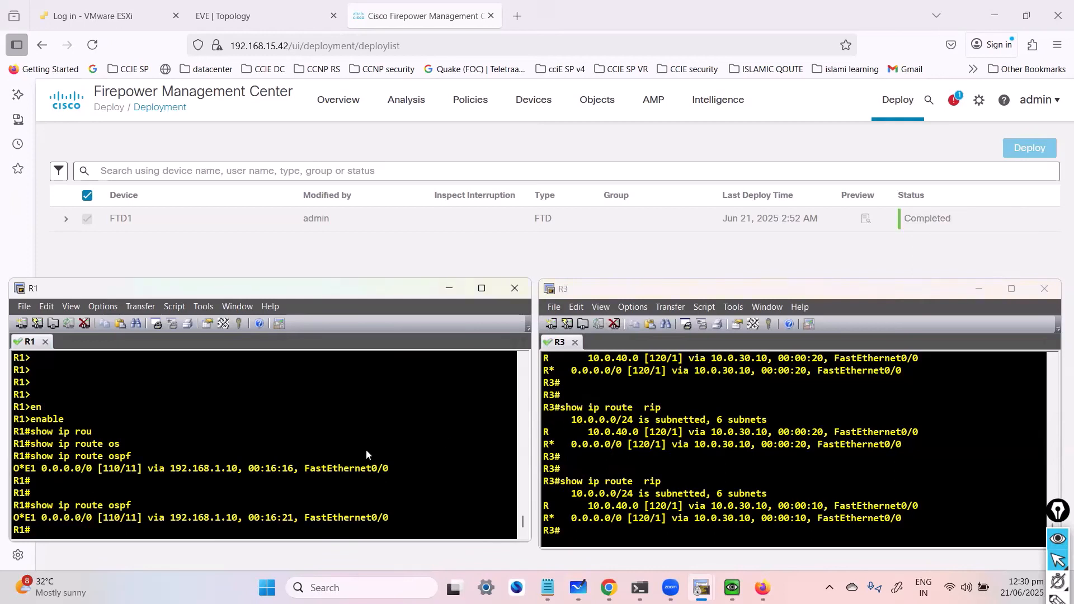
key("Return")
key("Return")
key("Up")
key("Return")
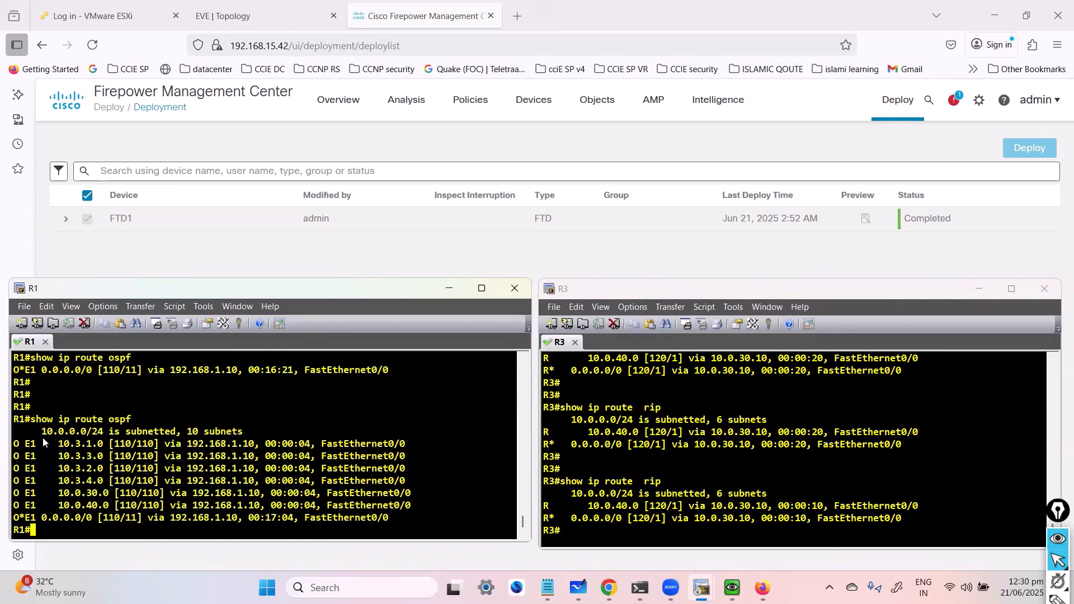
left_click_drag(43, 438, 160, 480)
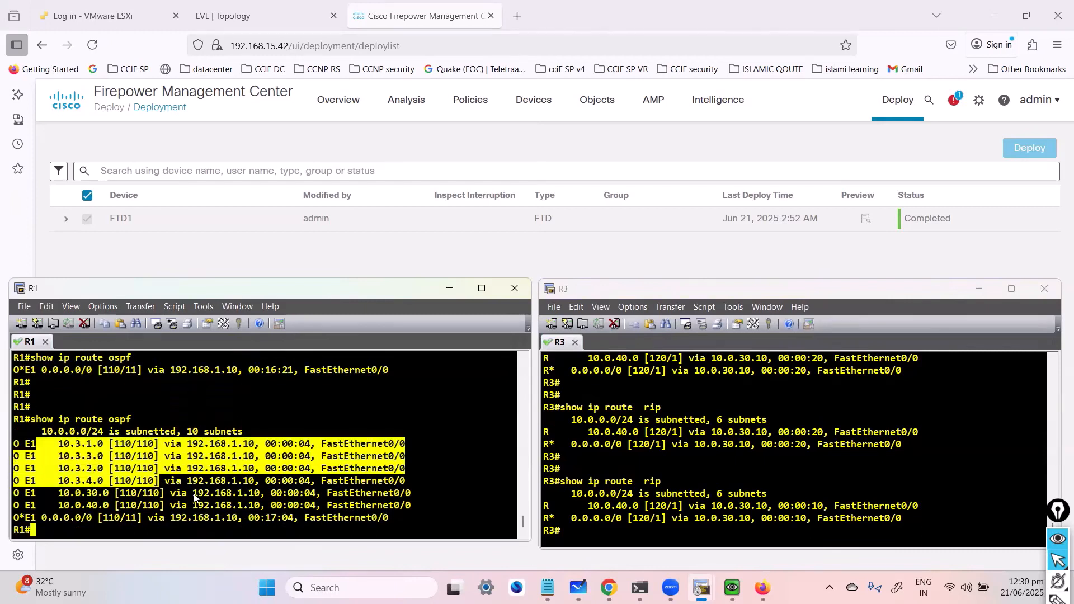
Rerun "show ip route rip" on R3 three times to check for routes redistributed from OSPF.
left_click(751, 492)
key("Return")
key("Return")
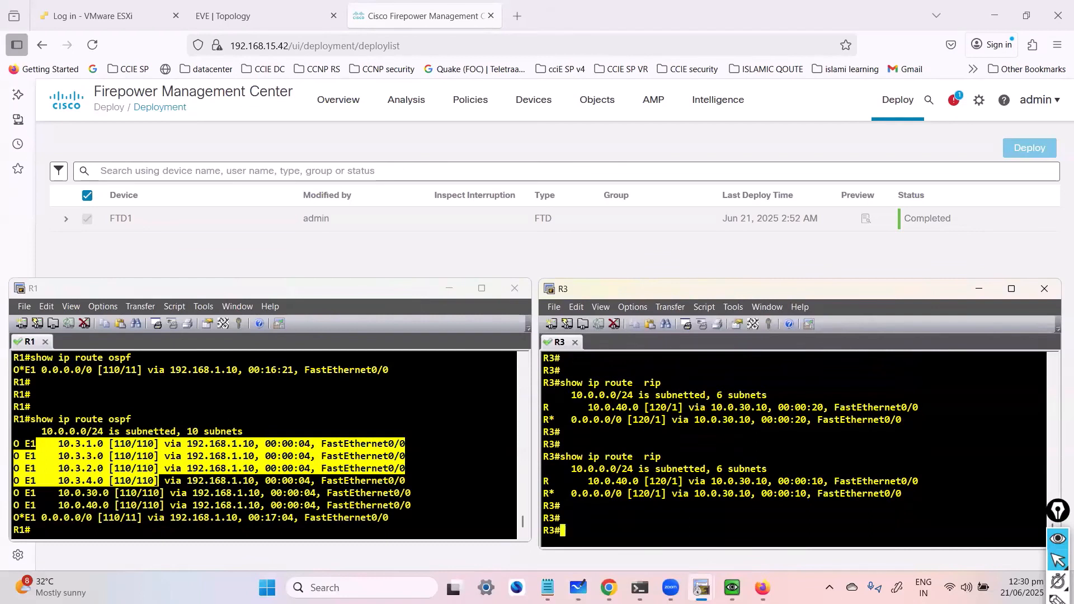
key("Return")
key("Up")
key("Return")
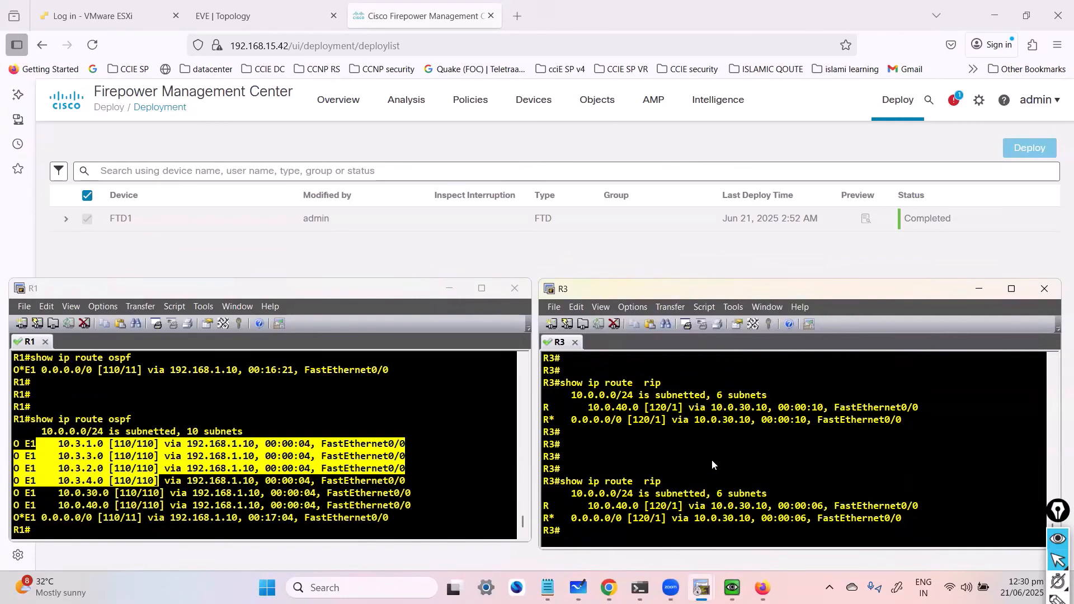
key("Return")
key("Up")
key("Return")
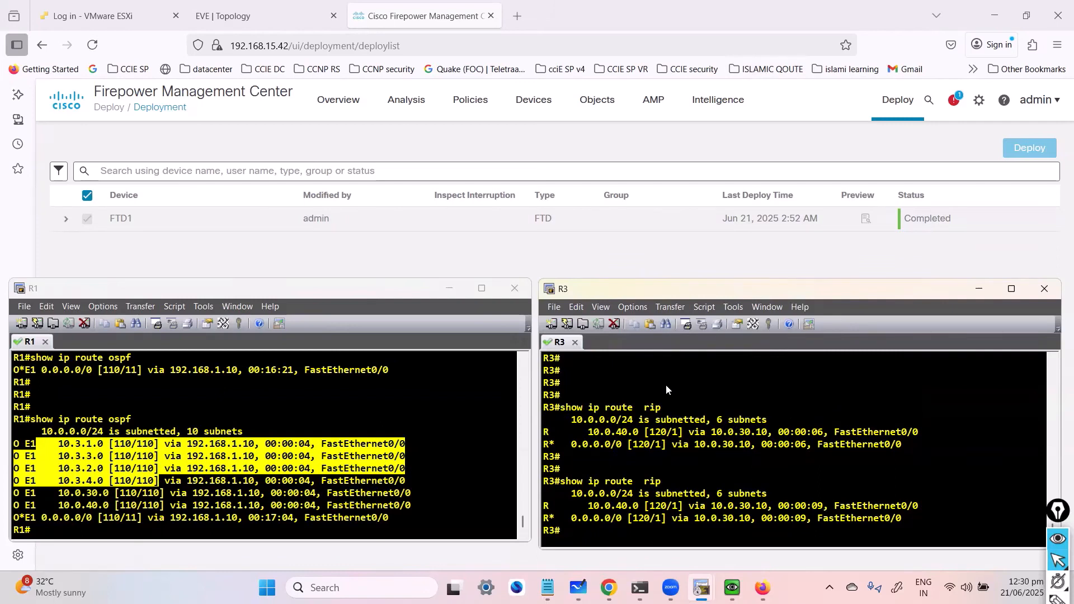
key("Return")
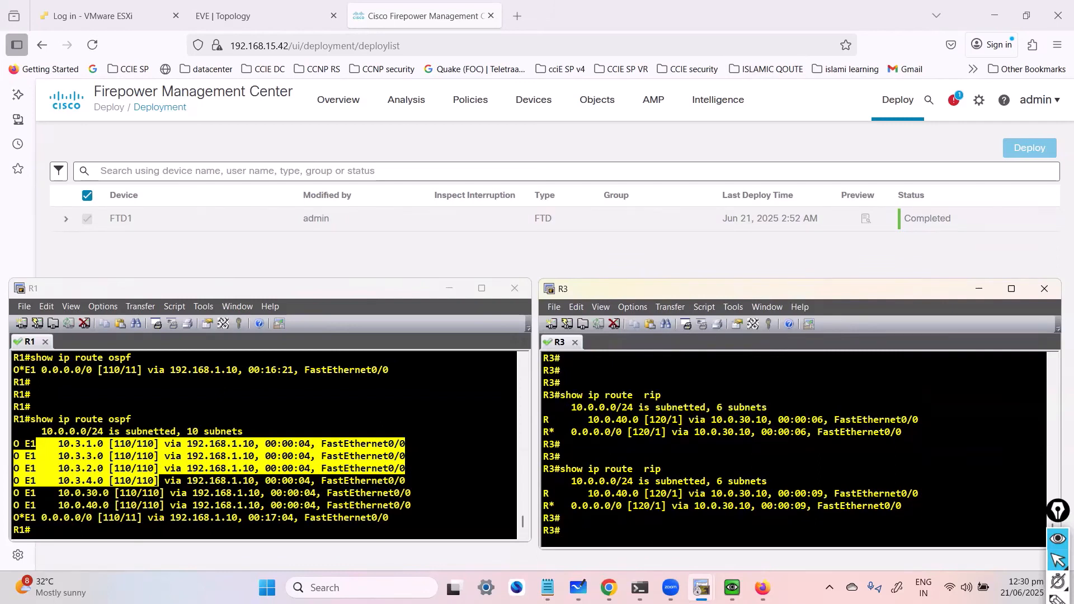
key("Up")
key("Return")
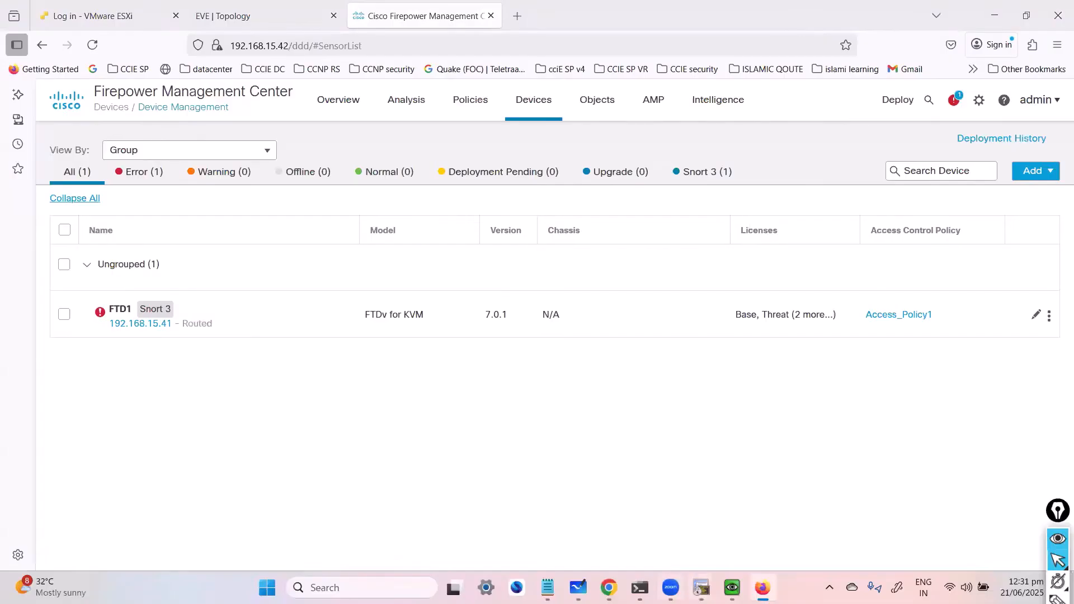
Glance at the R3 console, return to device management and open FTD1's RIP redistribution settings.
mouse_move(702, 587)
left_click(777, 520)
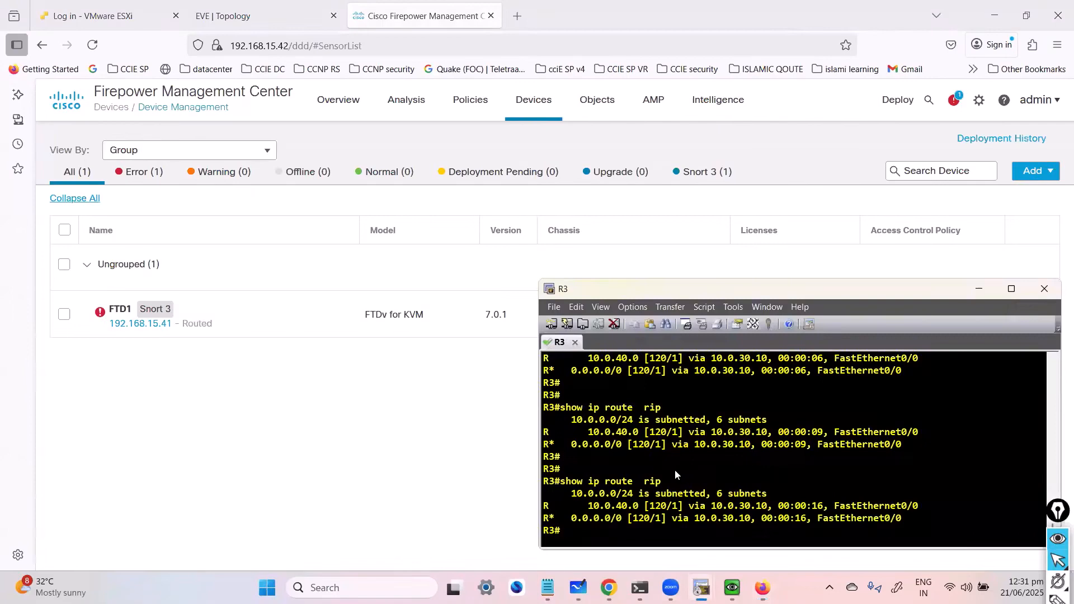
left_click(411, 425)
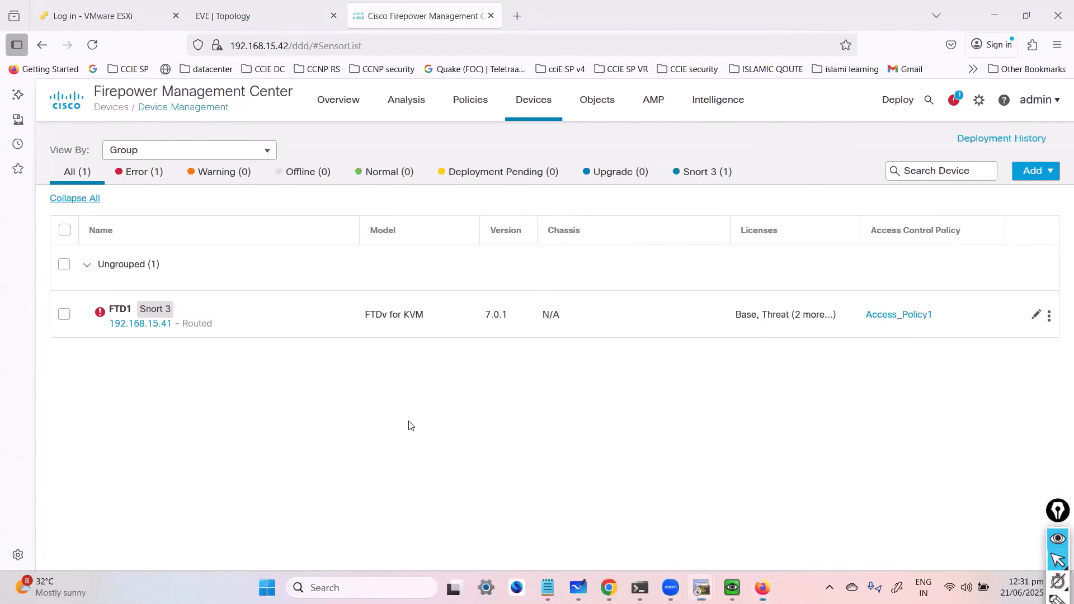
left_click(1037, 313)
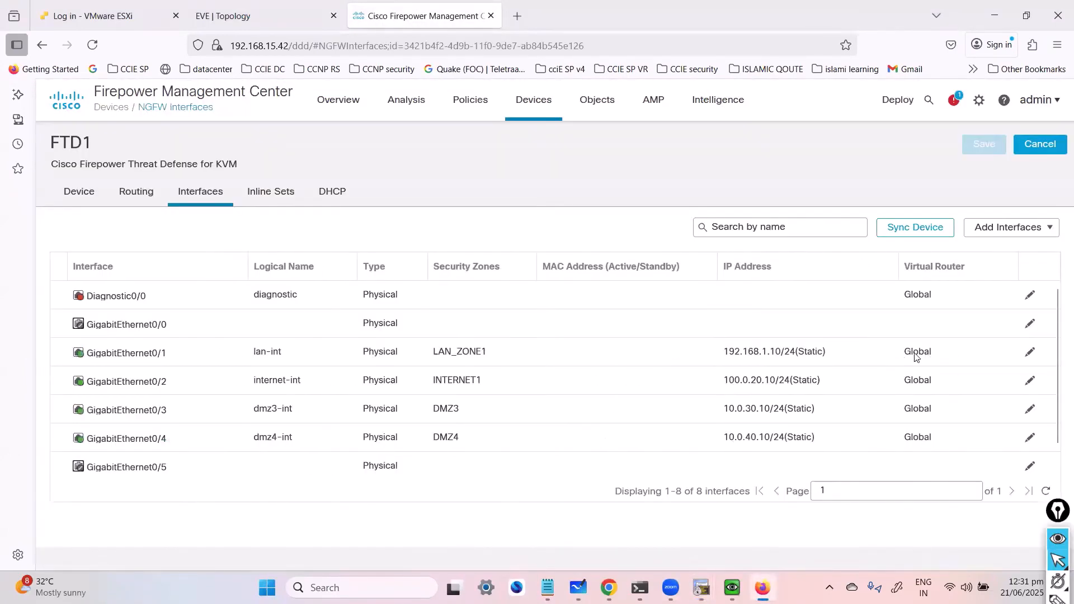
left_click(144, 207)
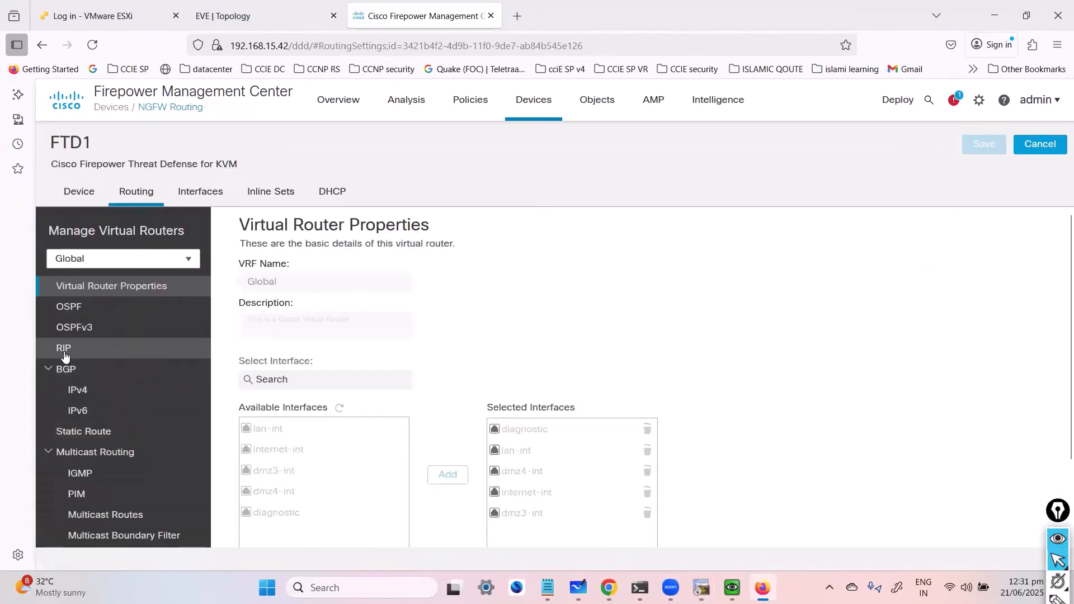
left_click(65, 353)
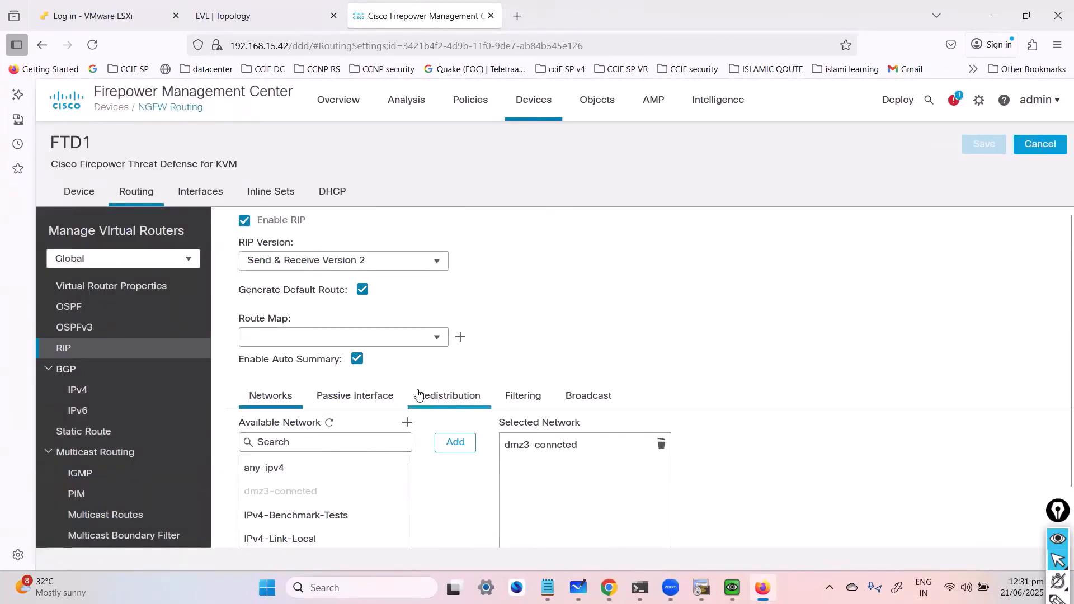
left_click(441, 395)
scroll(530, 441, "down", 2)
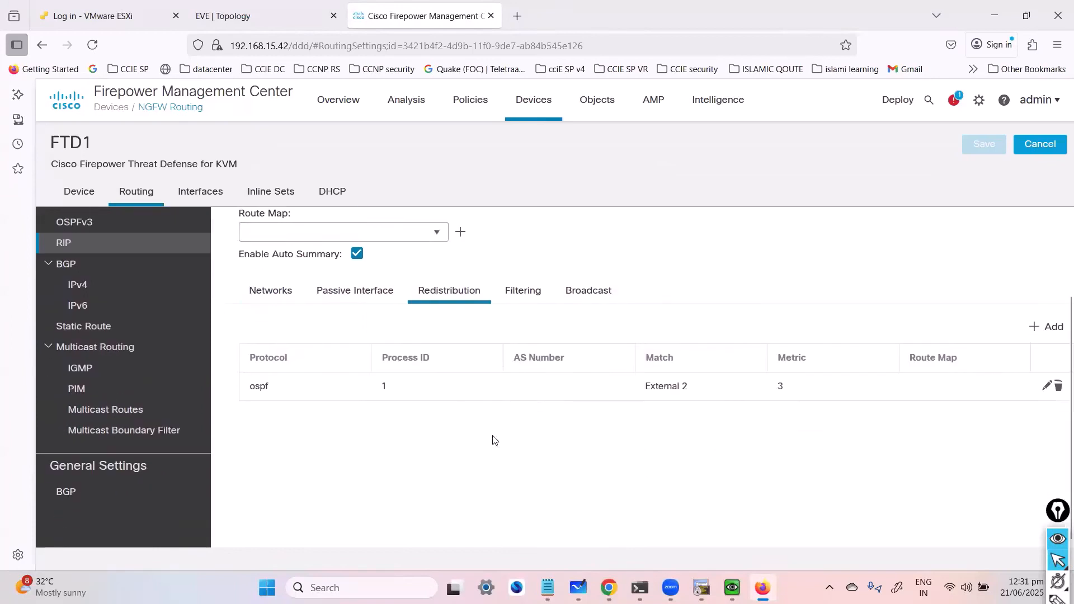
Set the match type of RIP's OSPF process 1 redistribution to Internal and save FTD1's routing configuration.
left_click(1047, 386)
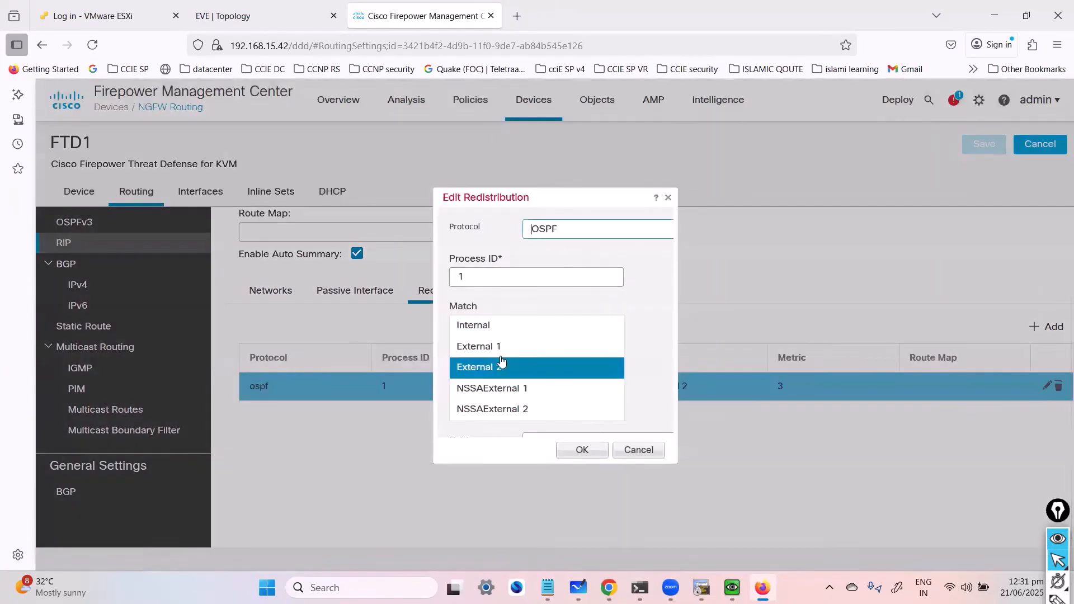
left_click(492, 327)
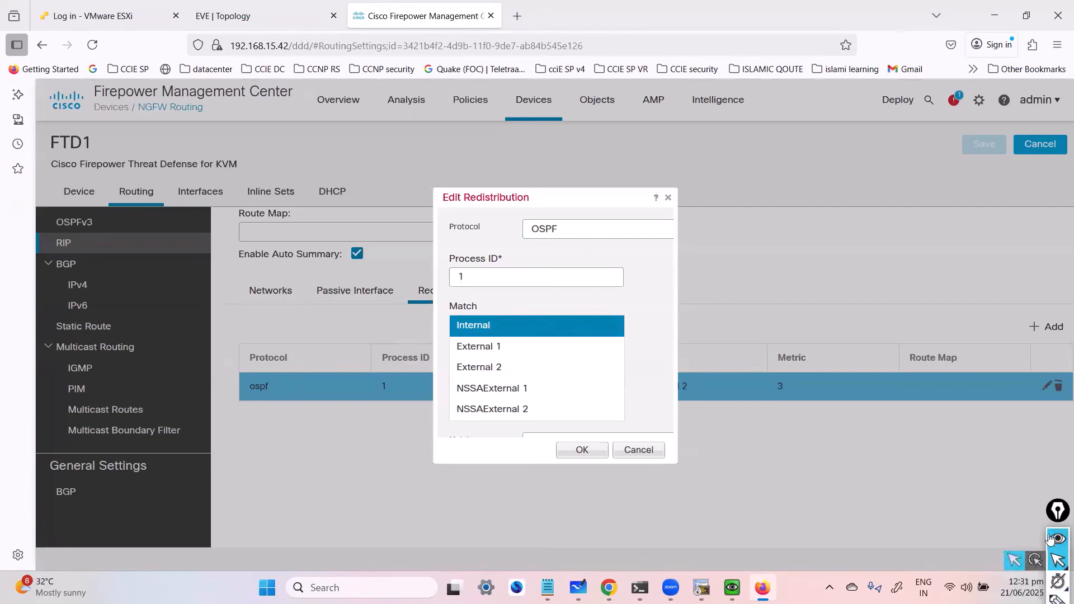
left_click_drag(1052, 511, 1051, 461)
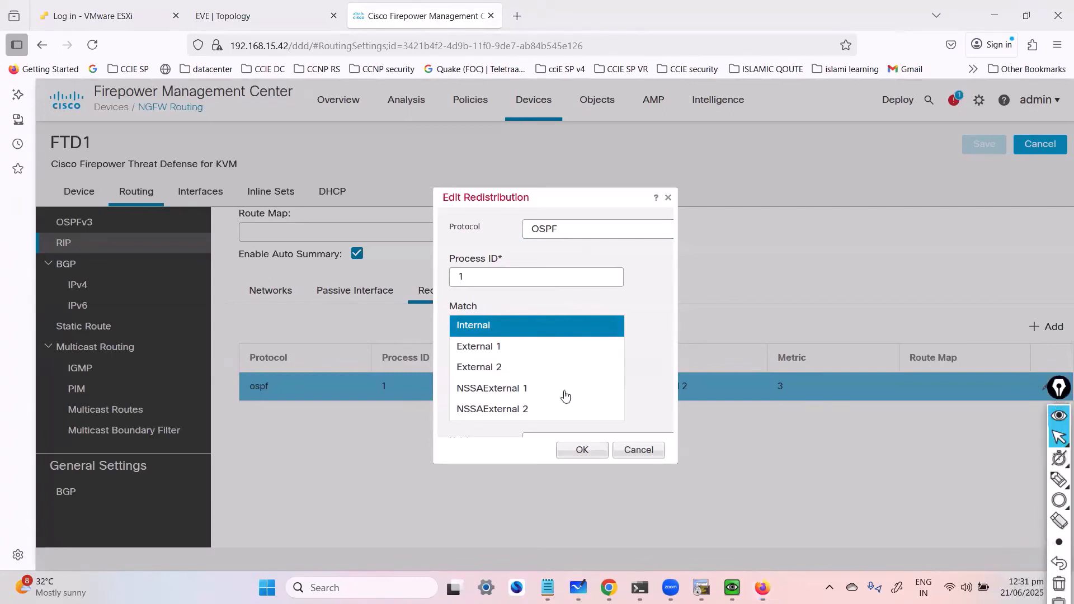
left_click(478, 347)
left_click(493, 366)
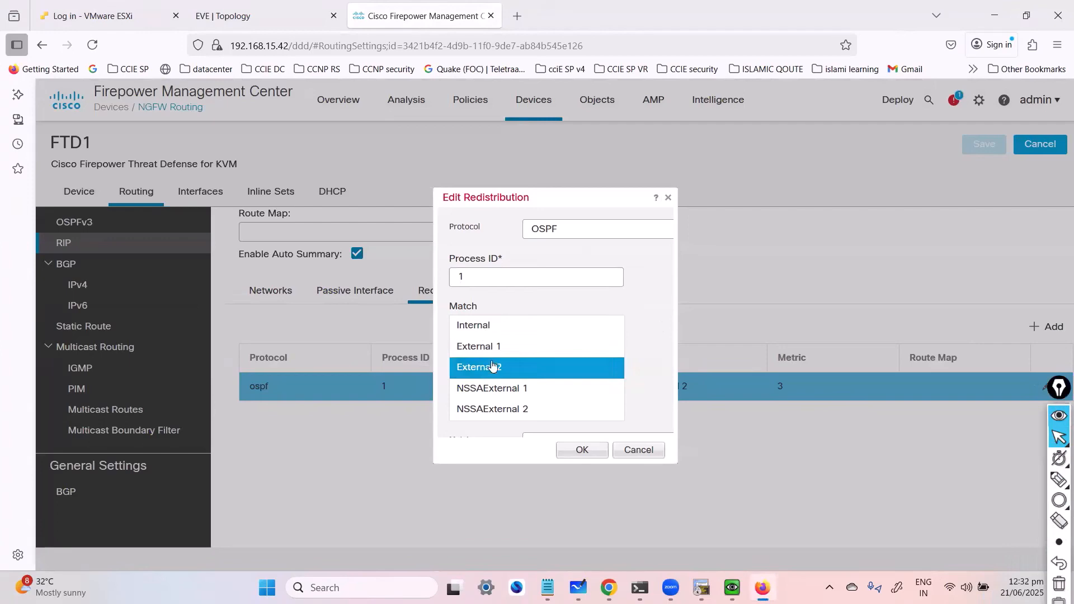
left_click(484, 326)
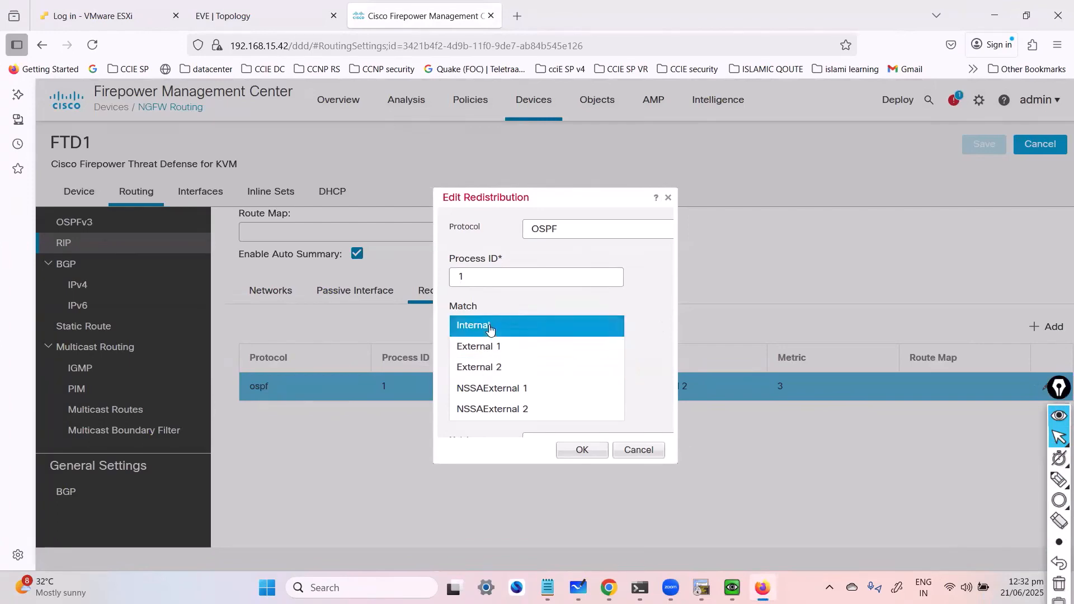
left_click(580, 451)
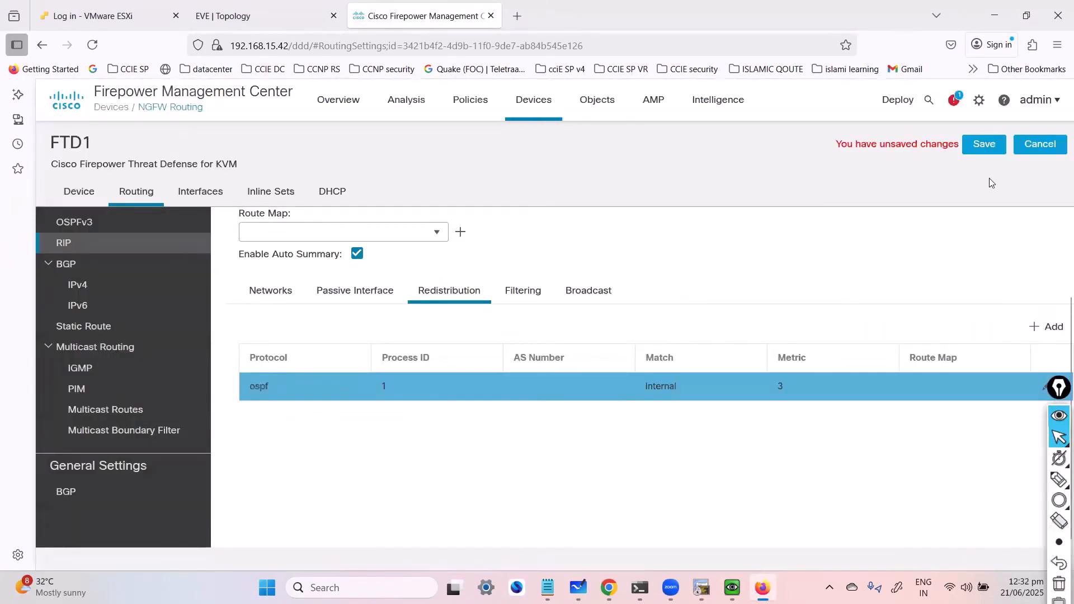
left_click(983, 144)
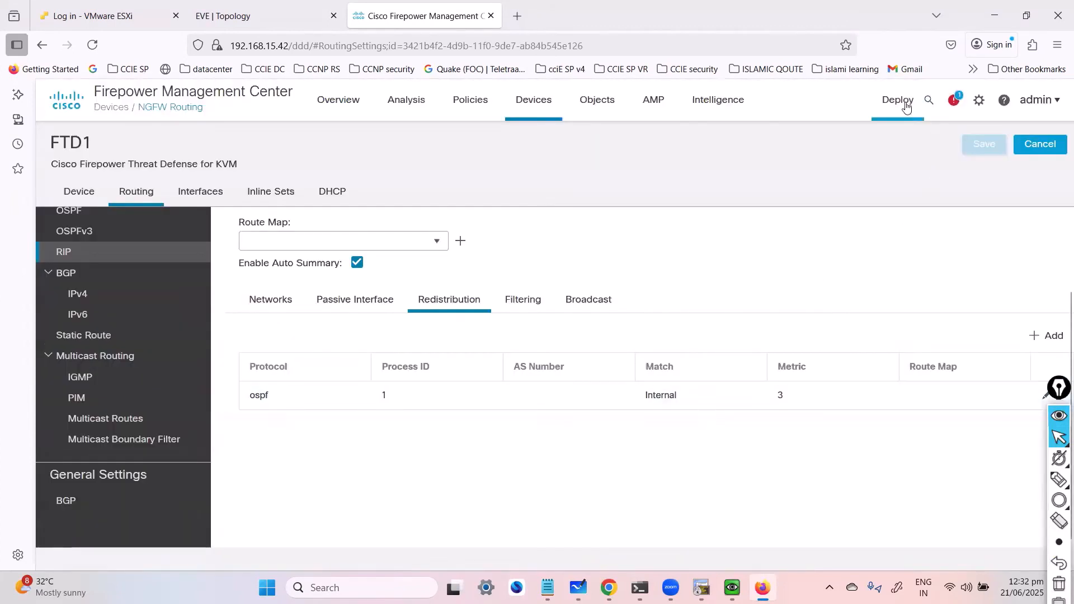
Deploy the pending configuration changes to FTD1.
mouse_move(897, 100)
left_click(903, 140)
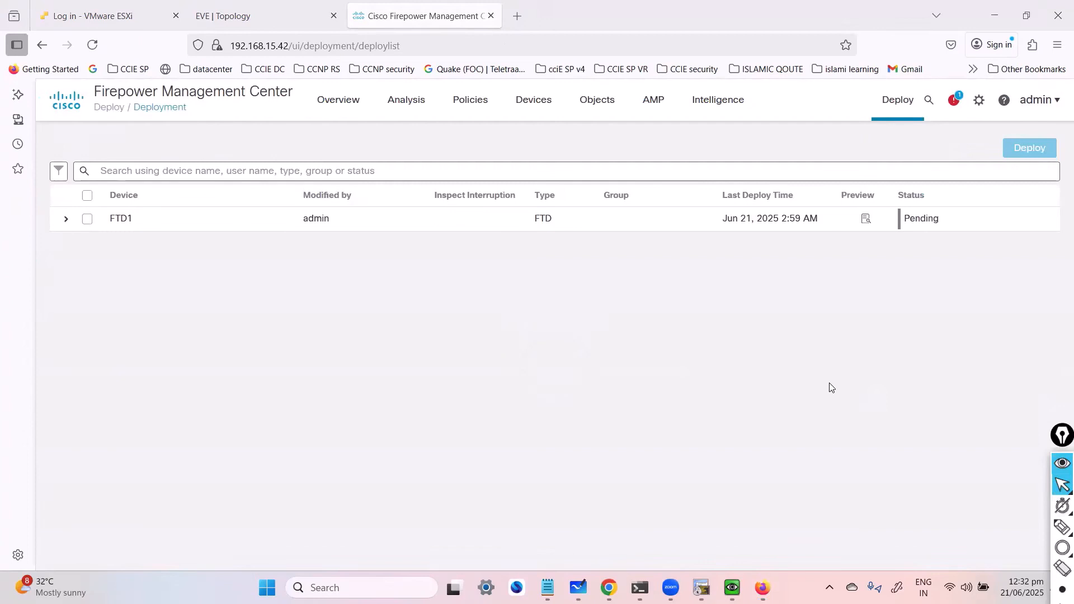
left_click(86, 219)
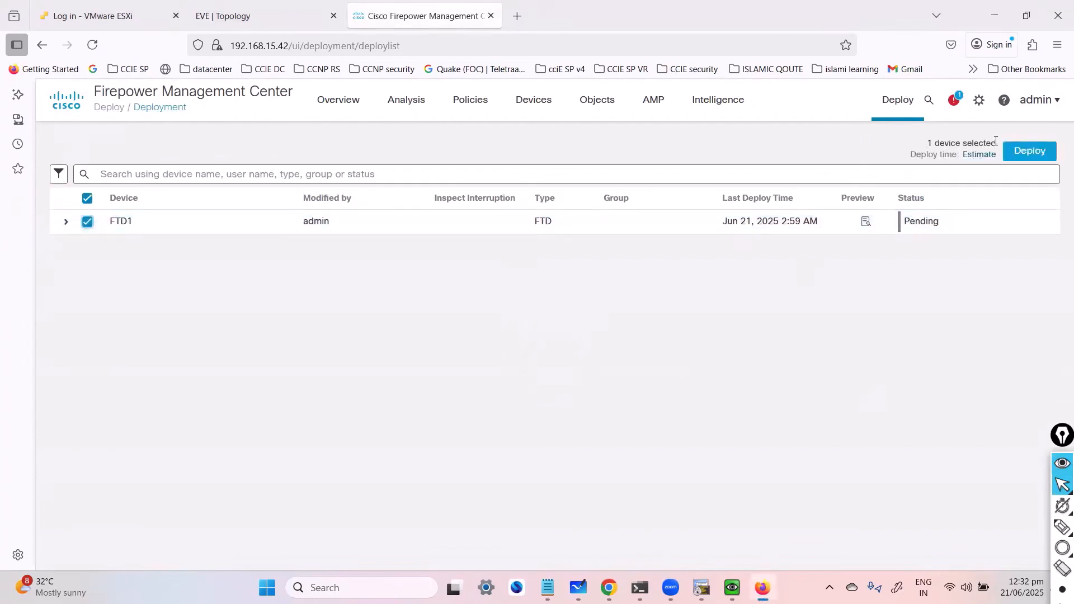
left_click(1027, 150)
left_click(720, 421)
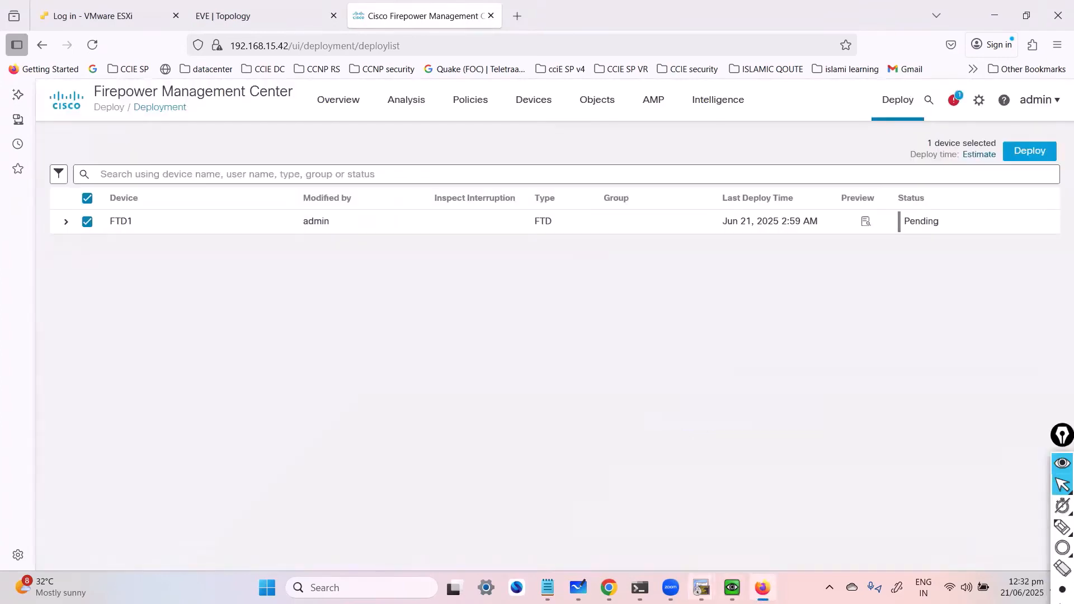
Bring up the R3 and R1 consoles and highlight the "show ip route ospf" output on R1.
mouse_move(732, 588)
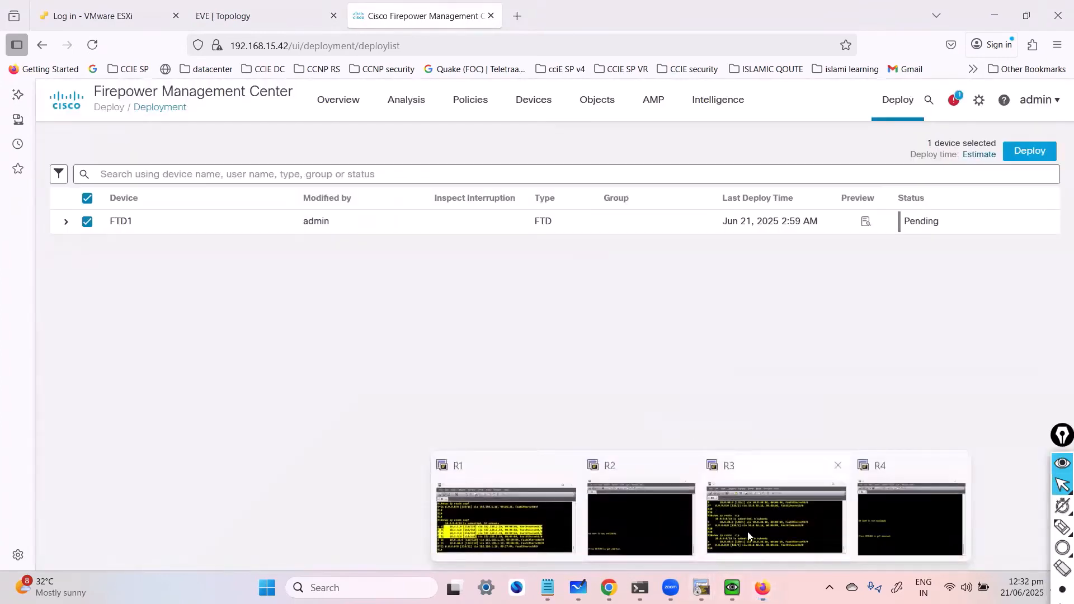
left_click(748, 531)
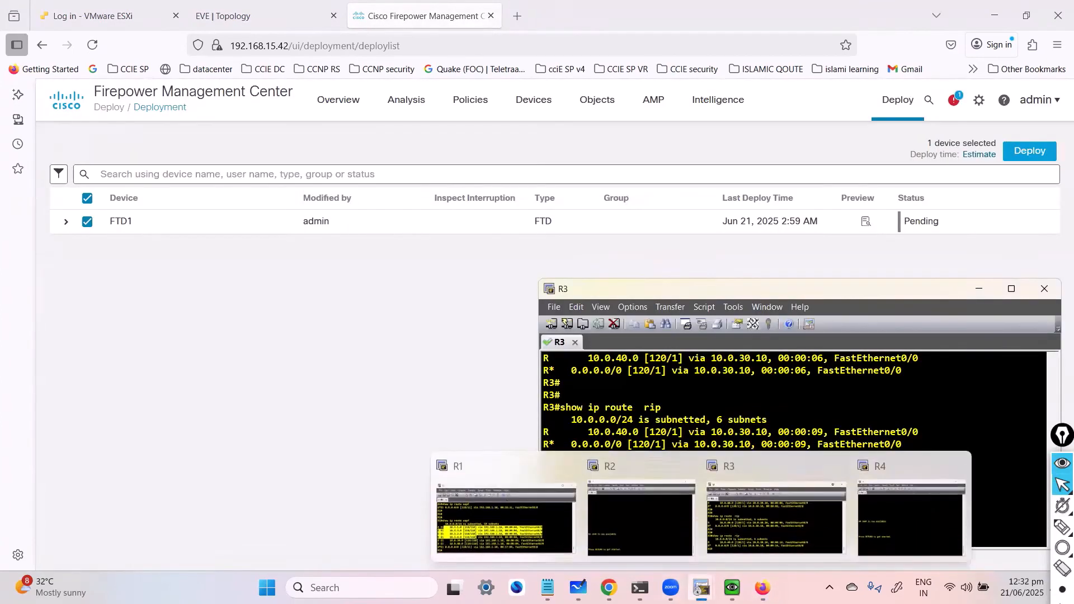
left_click(518, 506)
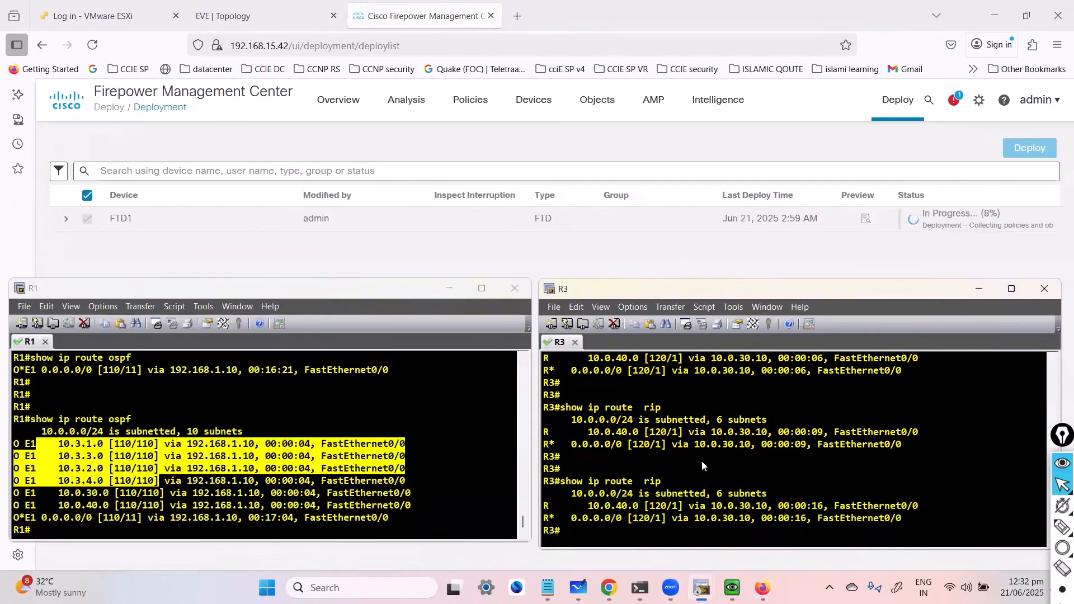
left_click(30, 434)
left_click_drag(41, 419, 257, 519)
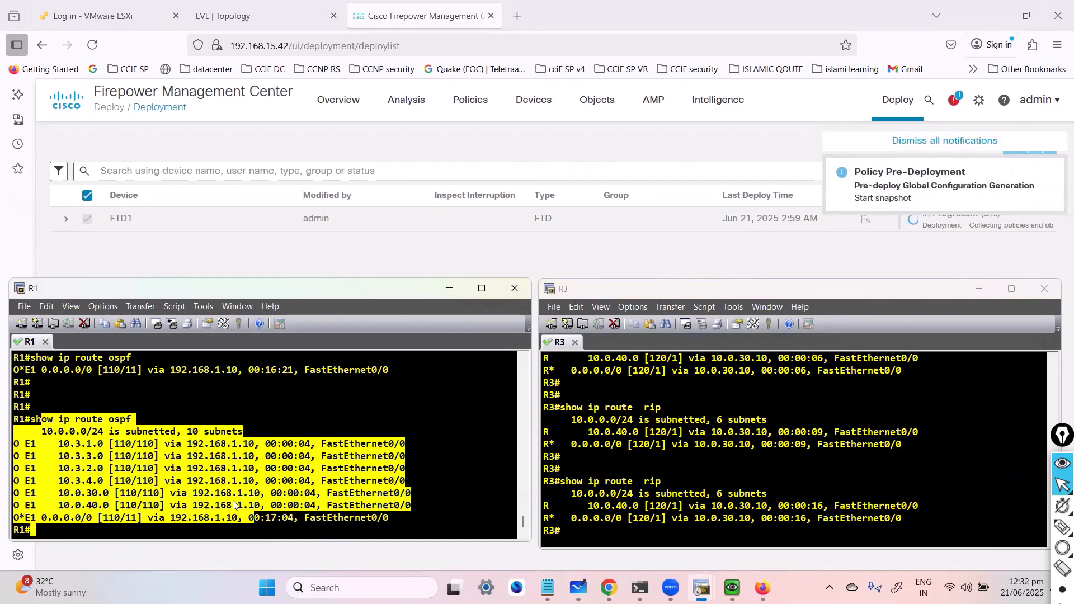
Rerun "show ip route rip" on R3 repeatedly during the deployment to check for redistributed OSPF routes.
left_click(655, 476)
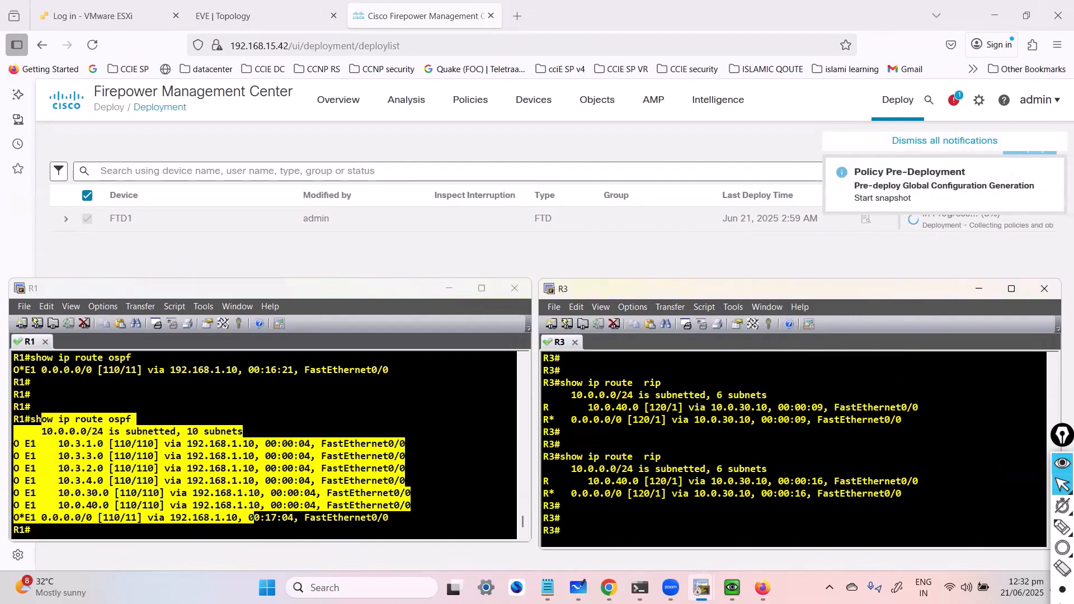
key("Up")
key("Return")
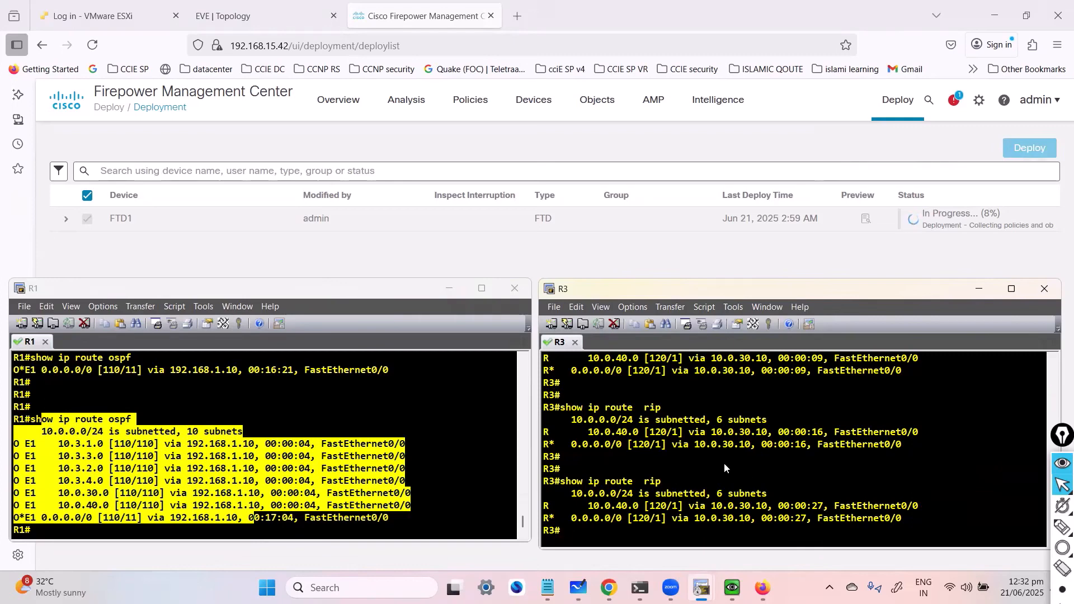
key("Return")
key("Up")
key("Return")
key("Return")
key("Up")
key("Return")
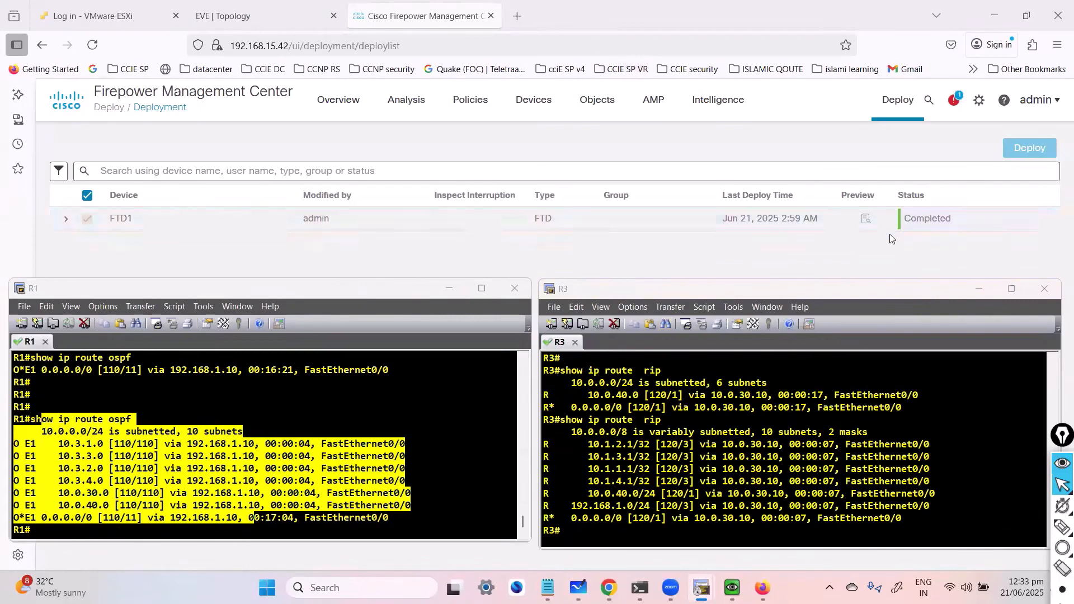
Compare R3's earlier and latest RIP outputs and highlight the 10.1.1.1/32 through 10.1.4.1/32 routes.
left_click(717, 443)
scroll(693, 457, "up", 3)
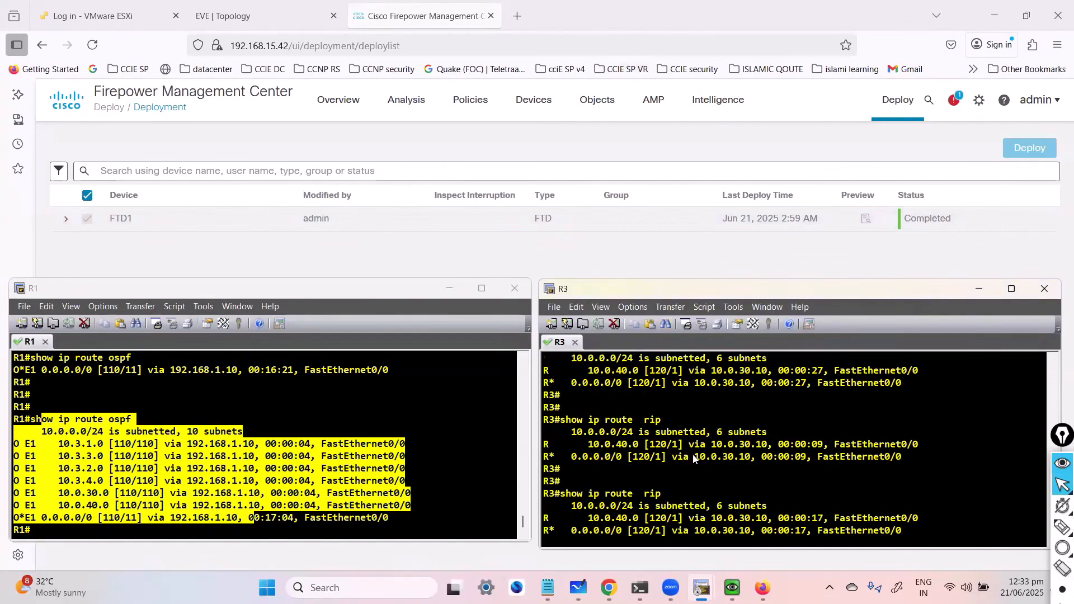
scroll(634, 457, "down", 3)
left_click_drag(588, 445, 818, 481)
Ping 10.3.3.1 from R1 using loopback 1 as the source.
left_click(332, 484)
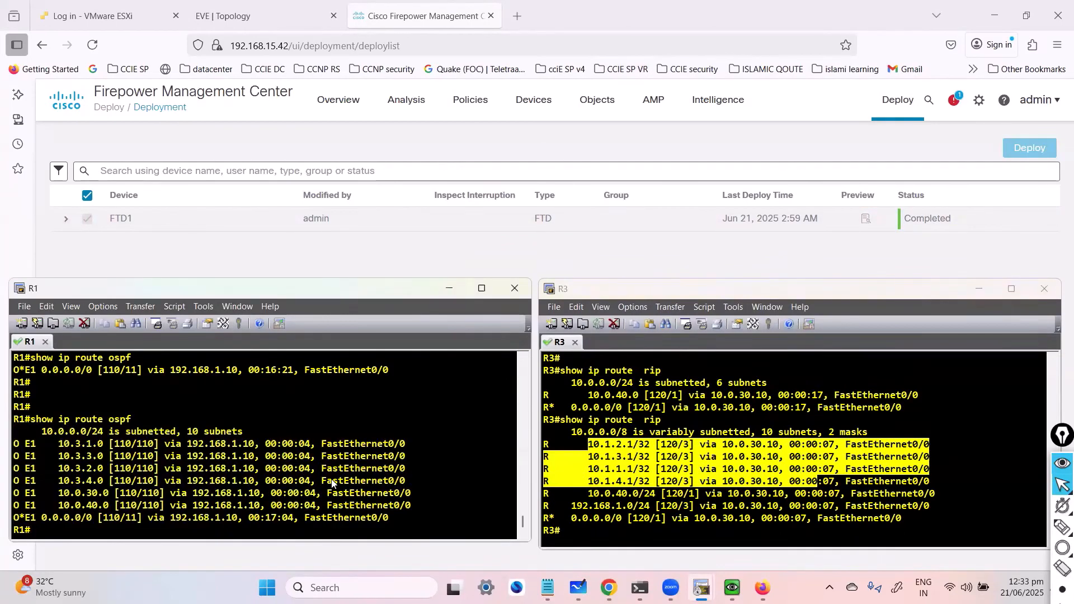
key("Return")
type("ping ")
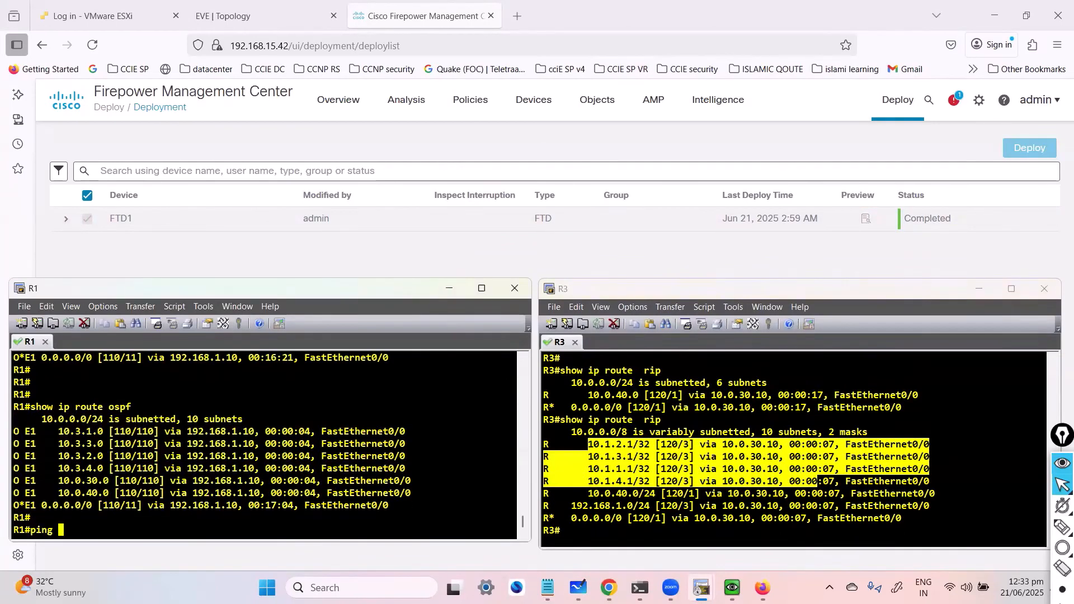
type("10.3.3.1 sou")
key("Tab")
type("lo")
key("Tab")
type("1")
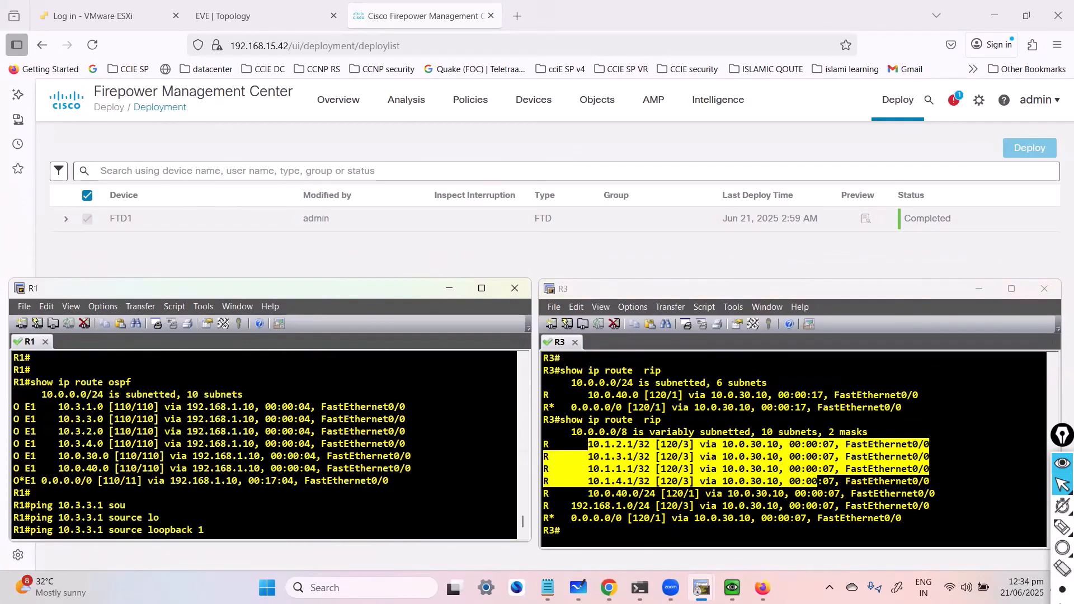
key("Return")
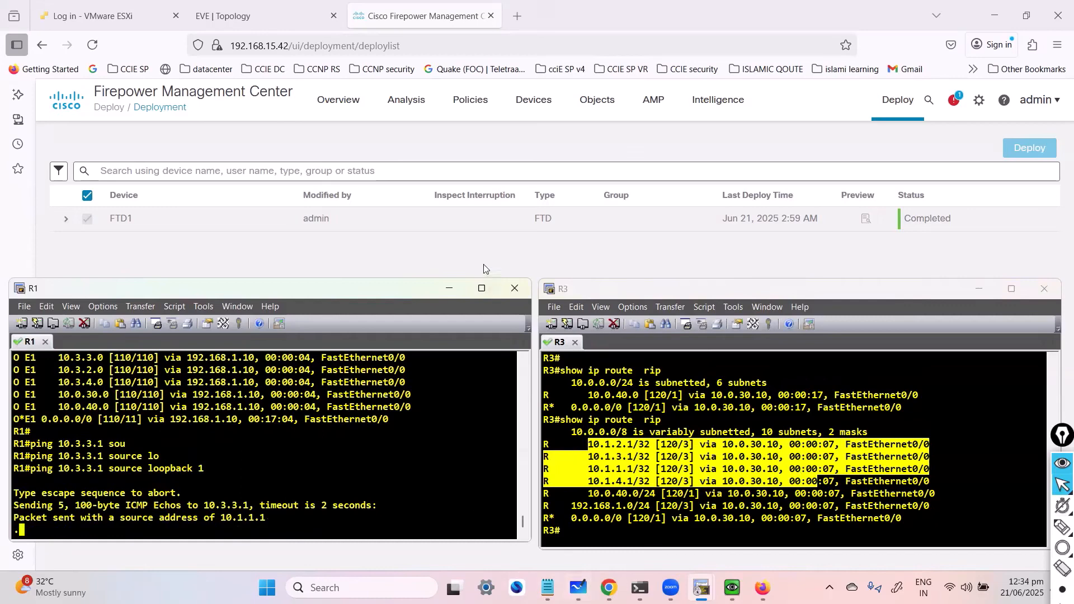
Check the Firepower Management Center window, return to the router consoles and highlight R1's ping output.
left_click(478, 144)
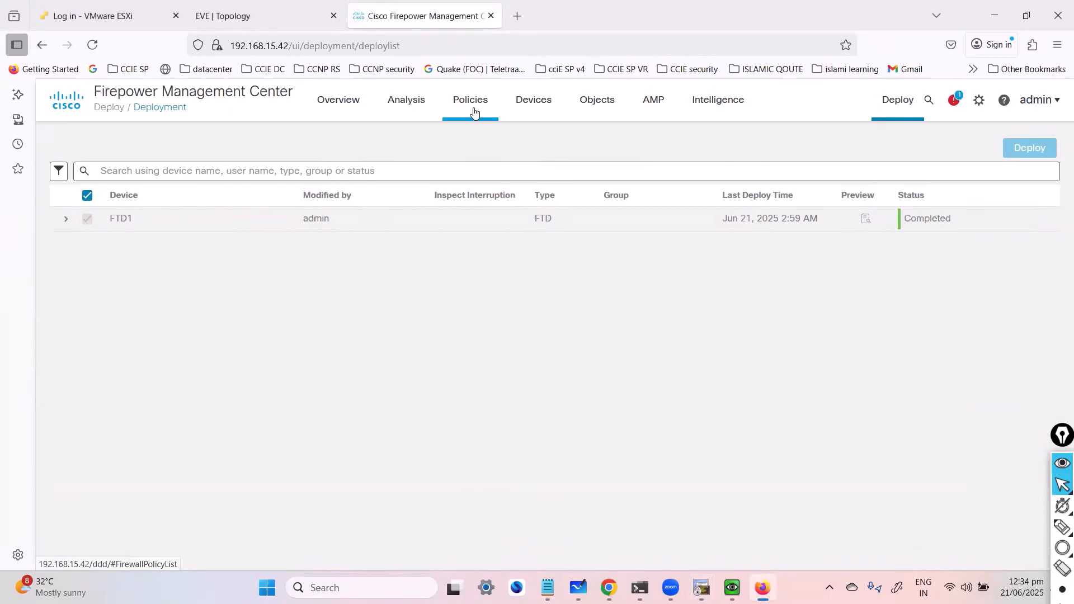
key("alt+Tab")
key("alt+Tab")
key("alt+Tab")
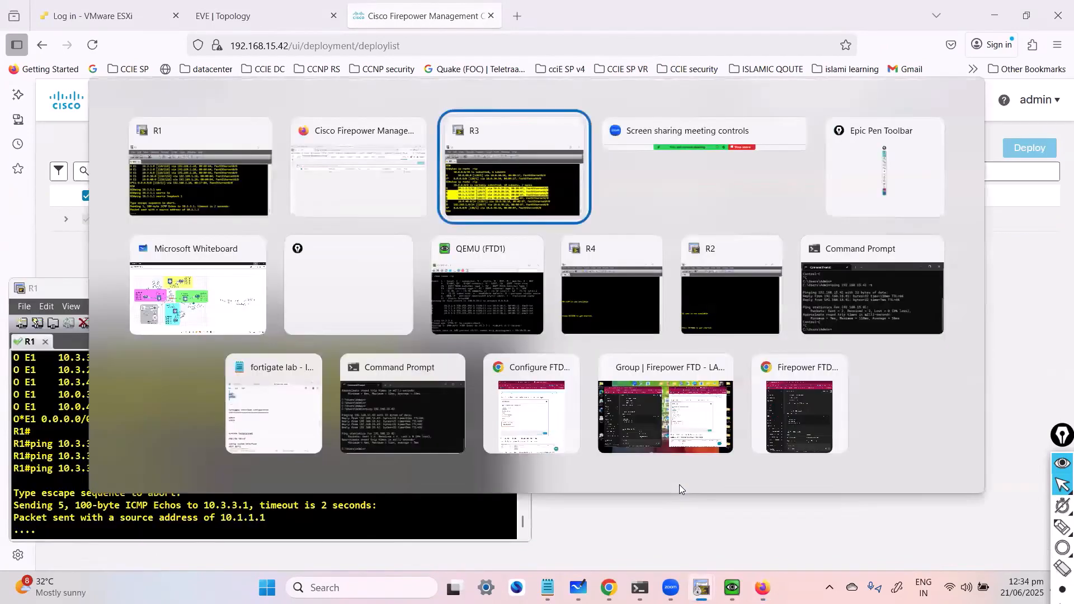
left_click_drag(104, 443, 207, 530)
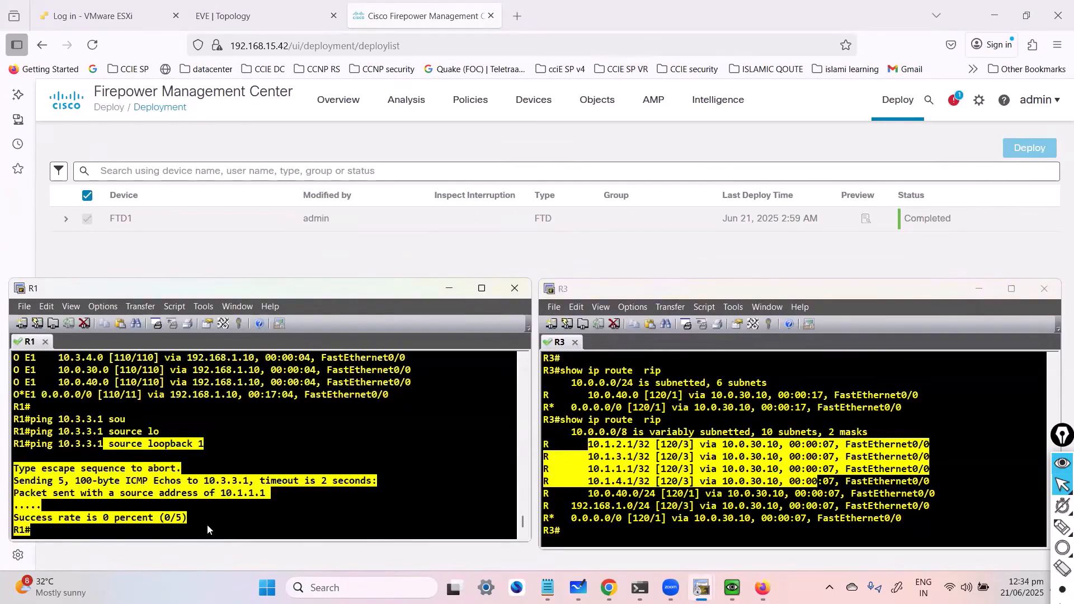